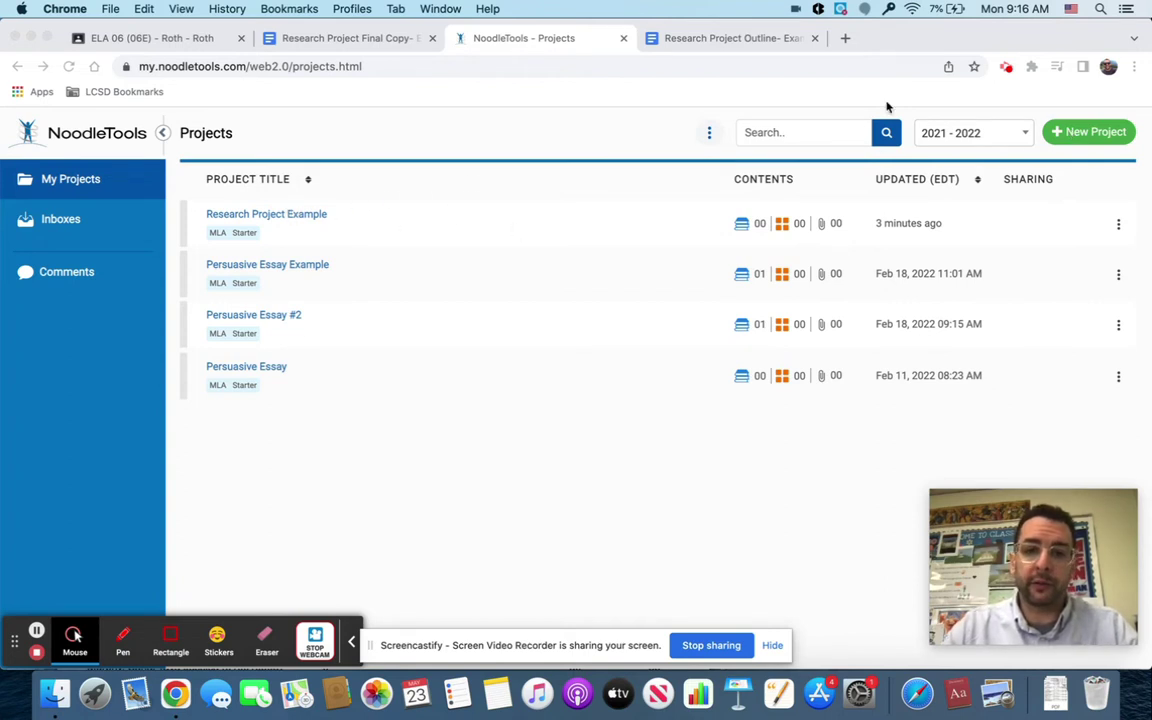
# - Start creating a new project from the My Projects list
pyautogui.click(1096, 133)
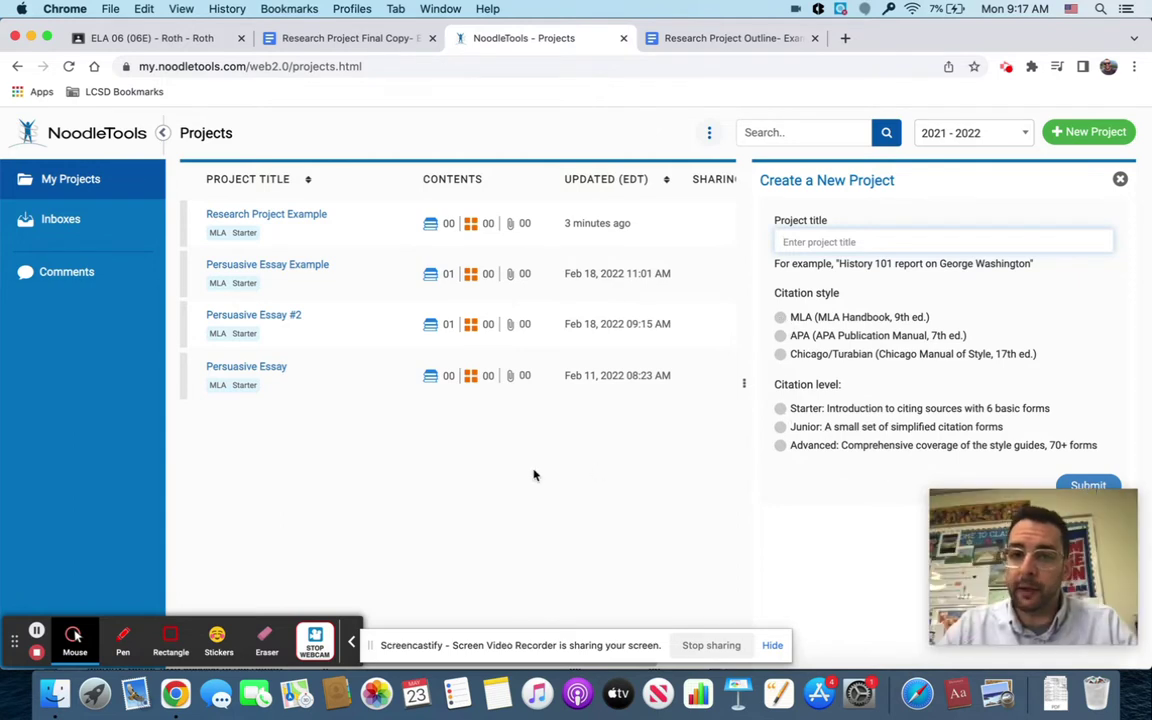
# - Open Research Project Example, start a new source citation, and switch to the outline document
pyautogui.click(481, 425)
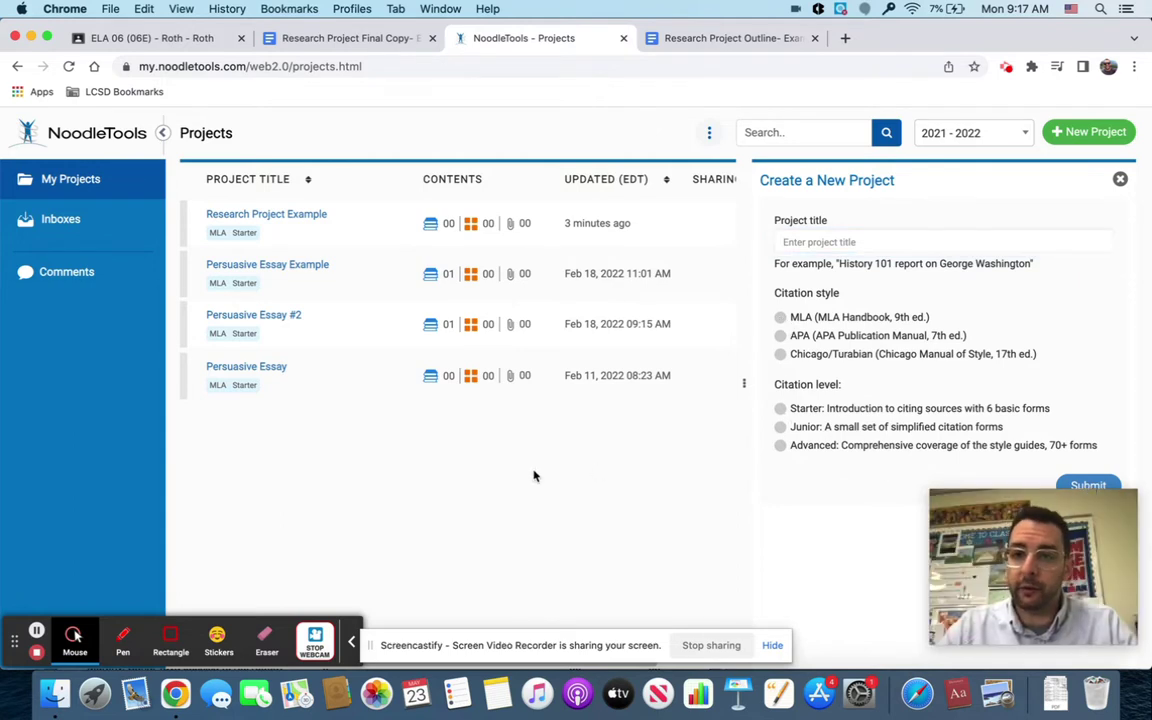
pyautogui.click(305, 217)
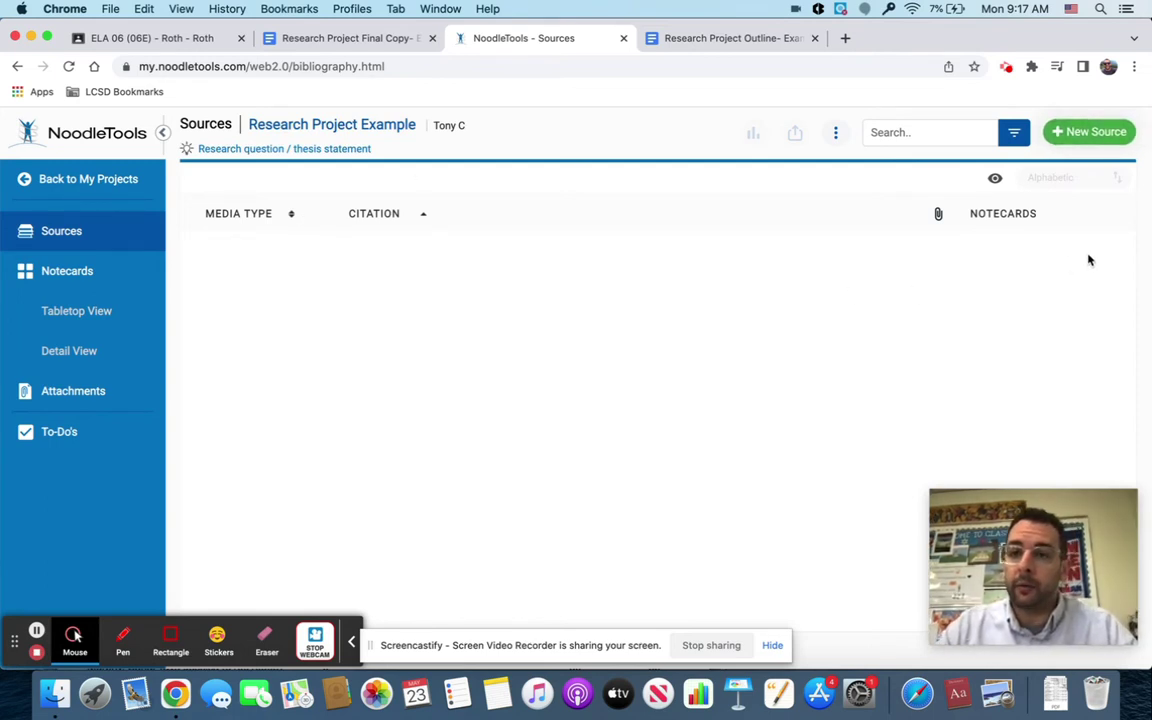
pyautogui.click(1099, 130)
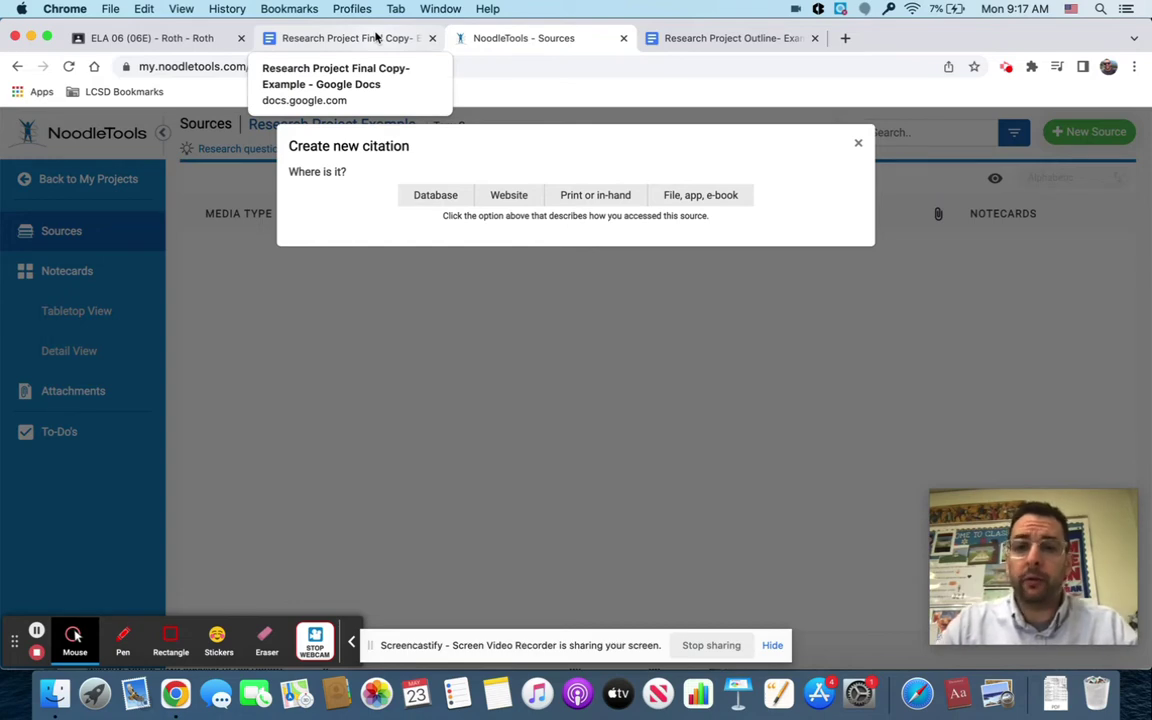
pyautogui.click(740, 36)
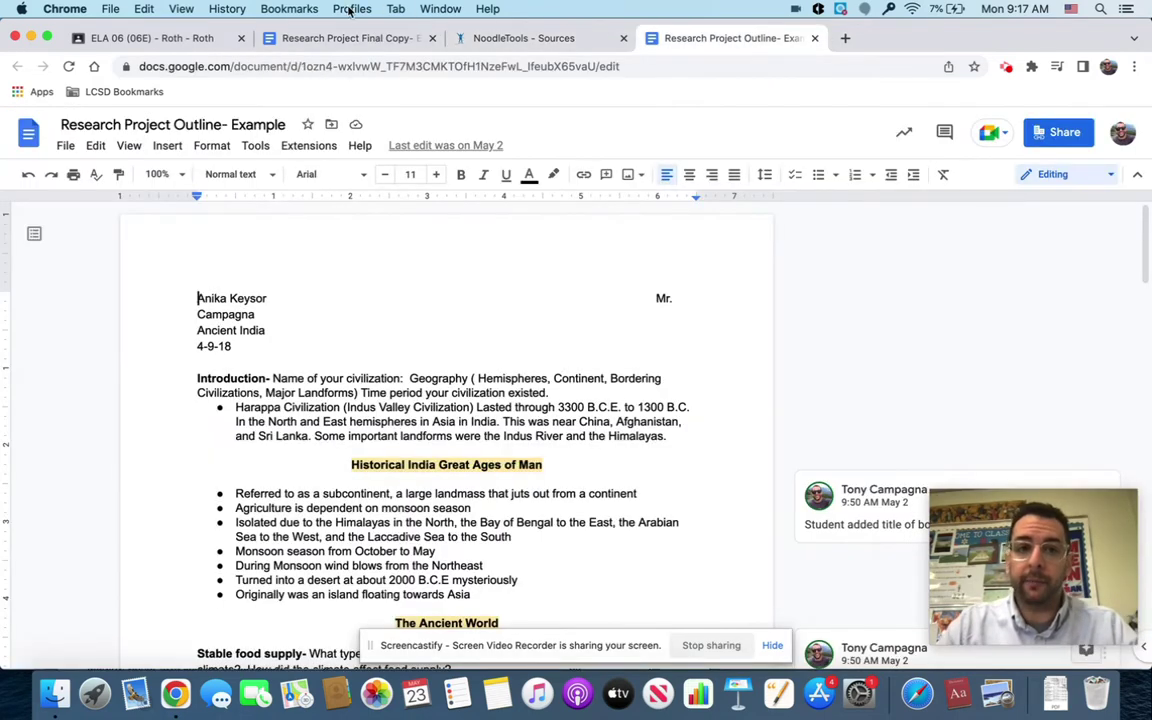
# - Scroll through the Research Project Outline and finish on the Research Project Final Copy essay
pyautogui.click(329, 39)
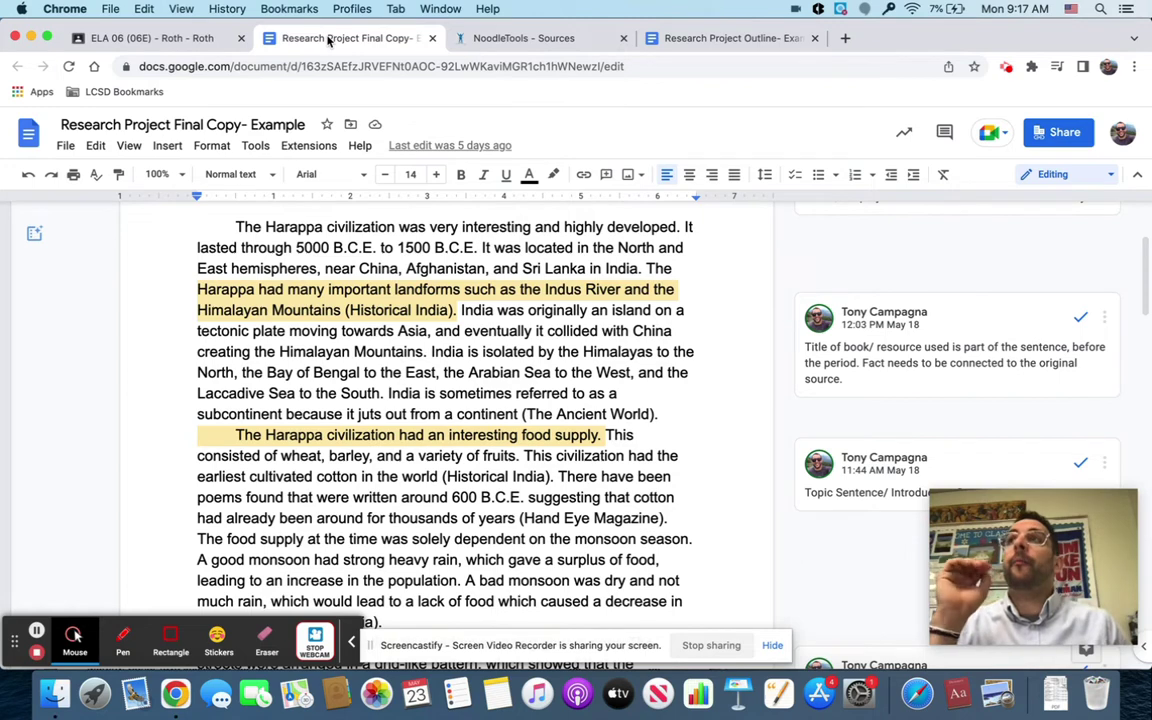
pyautogui.click(674, 38)
pyautogui.scroll(-3, 620, 395)
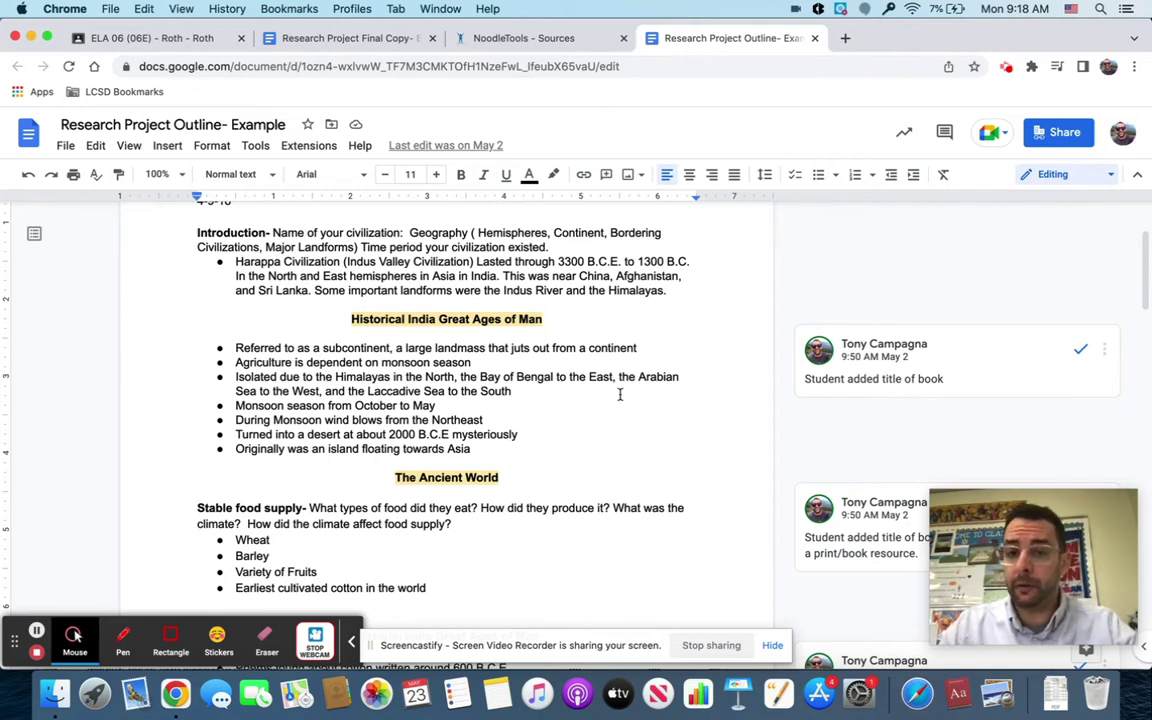
pyautogui.click(288, 44)
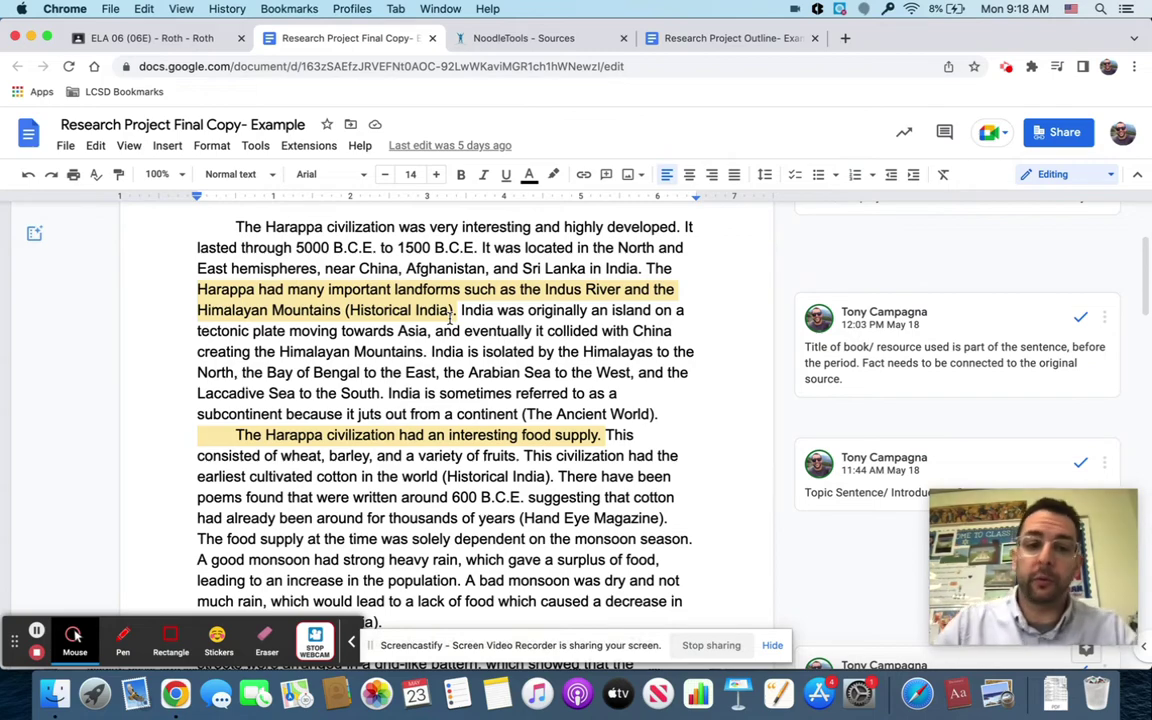
# - Scroll the Final Copy and select the (Hand Eye Magazine) citation in the food supply paragraph
pyautogui.scroll(-3, 449, 318)
pyautogui.scroll(2, 449, 318)
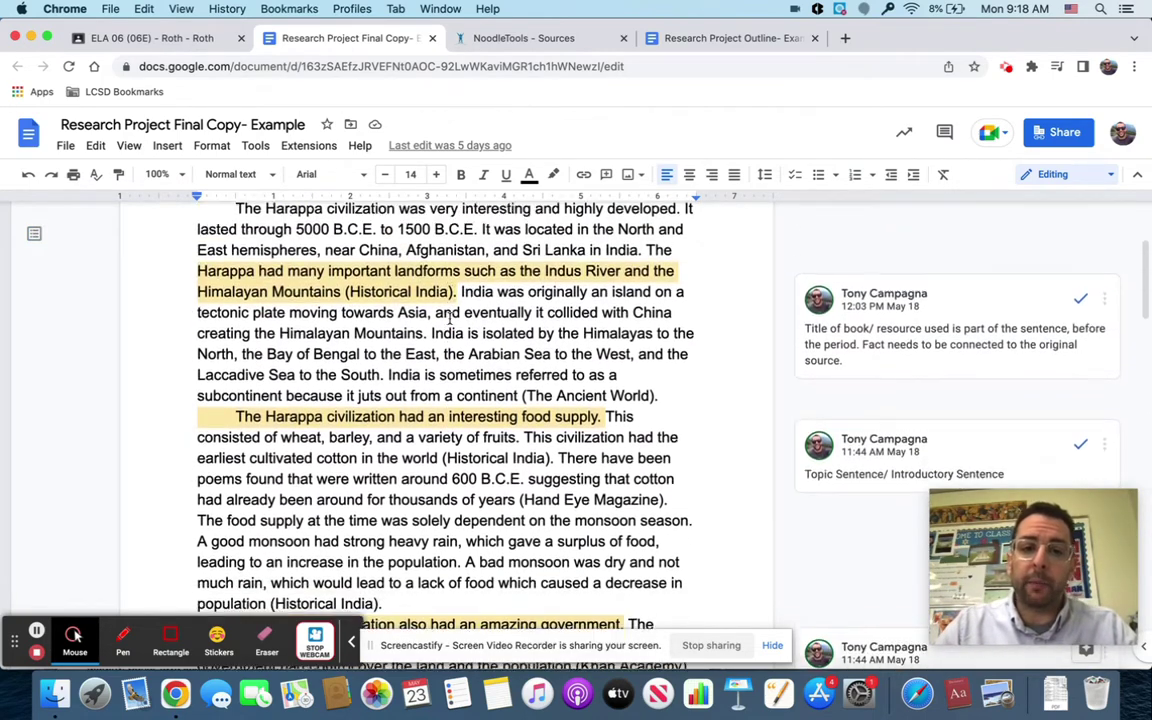
pyautogui.scroll(-1, 449, 318)
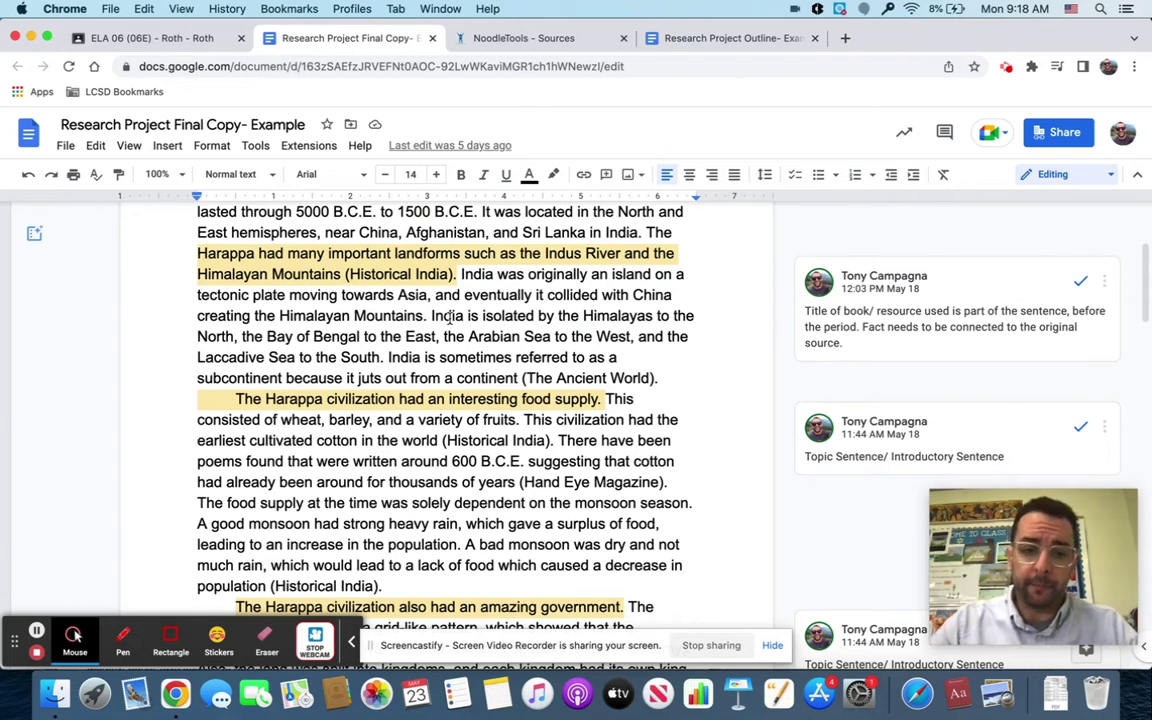
pyautogui.scroll(-5, 450, 317)
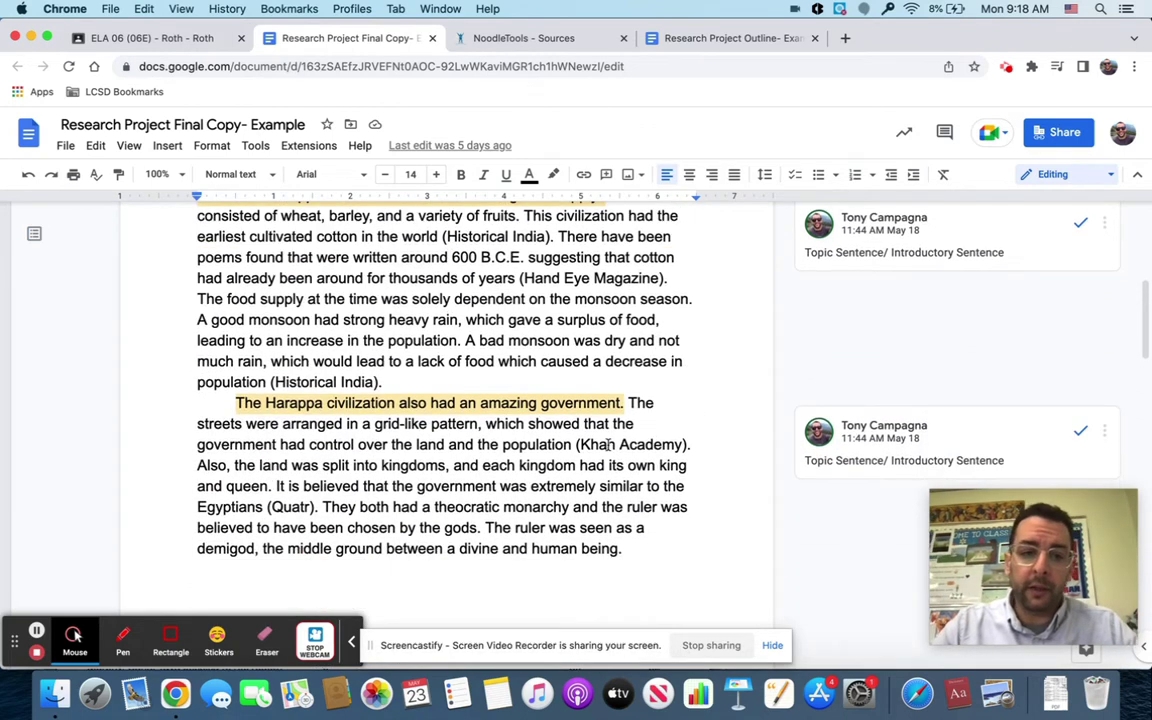
pyautogui.moveTo(520, 278); pyautogui.dragTo(676, 278)
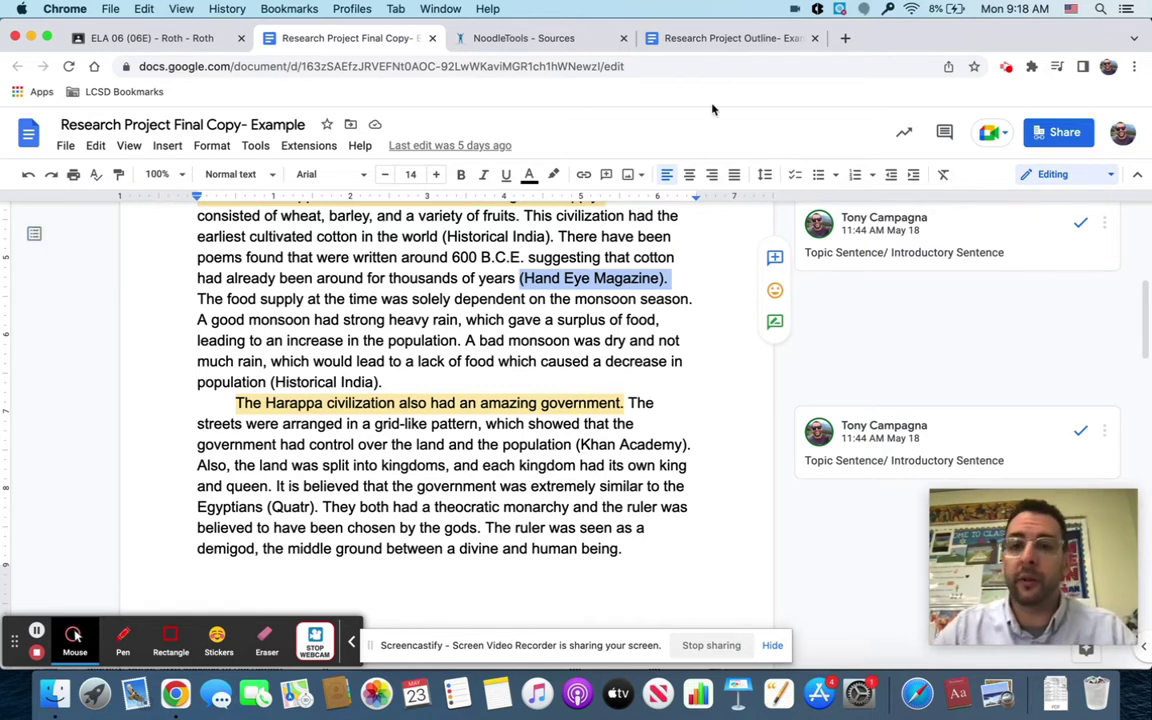
# - Follow the outline's handeyemagazine.com link to the India and the History of Cotton article, then return to NoodleTools
pyautogui.click(693, 46)
pyautogui.scroll(1, 563, 401)
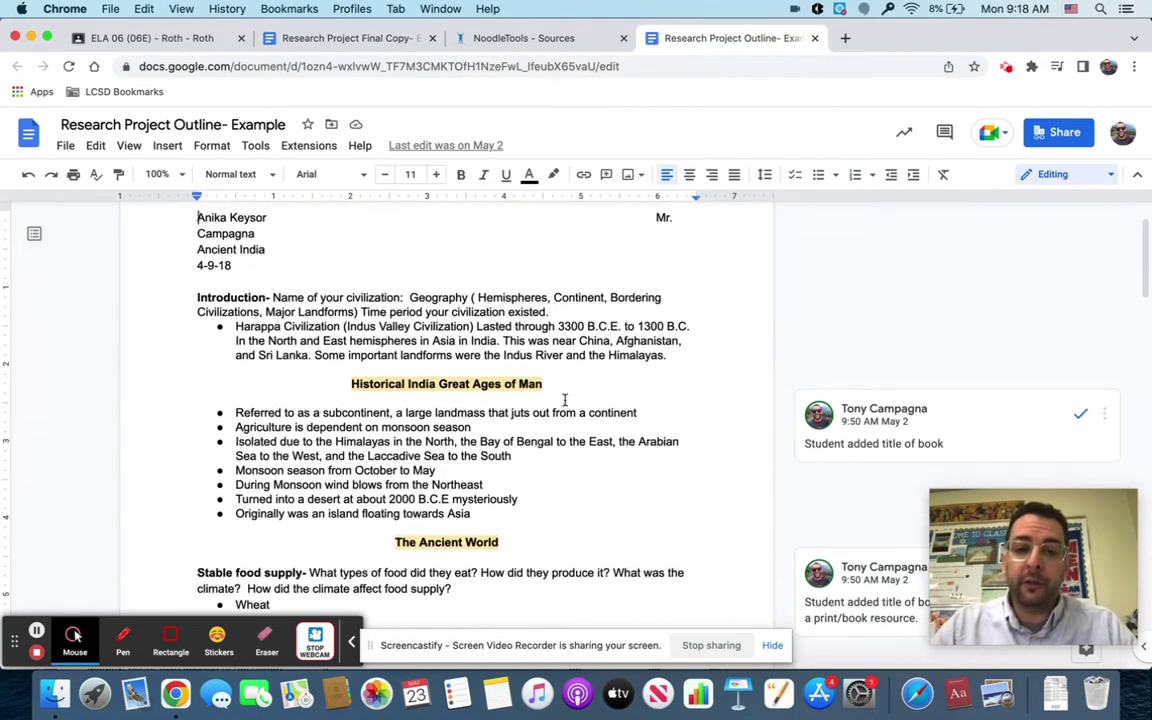
pyautogui.scroll(-4, 563, 401)
pyautogui.scroll(-3, 564, 400)
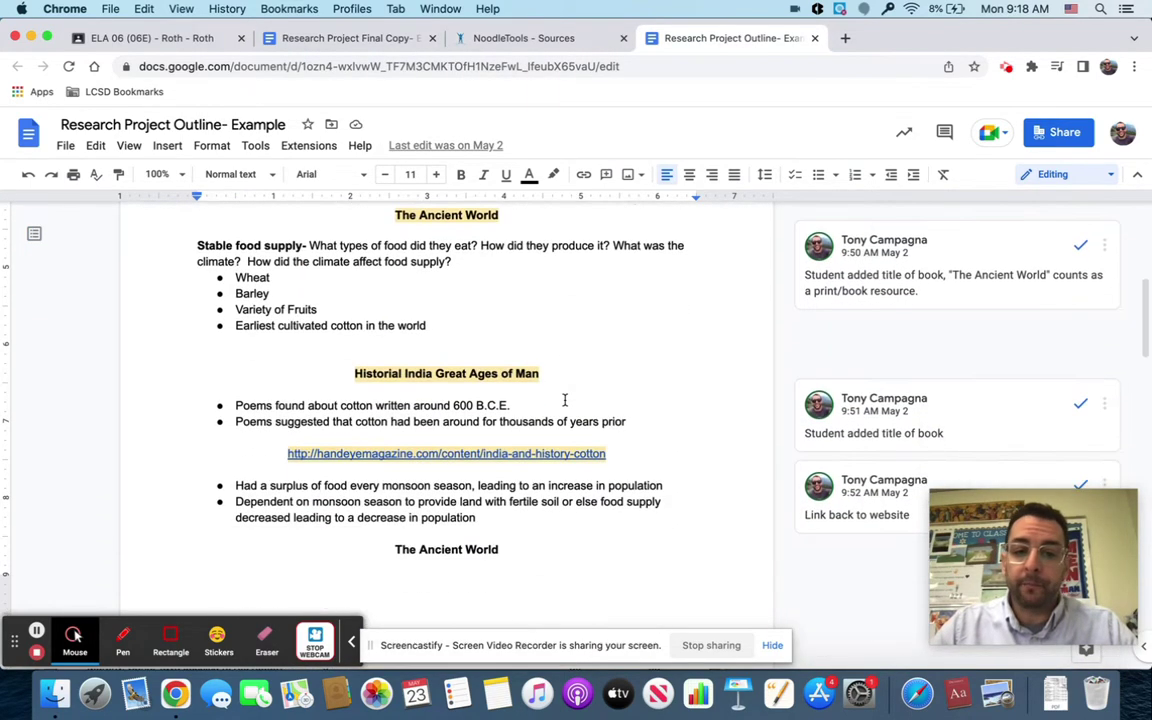
pyautogui.scroll(-1, 564, 400)
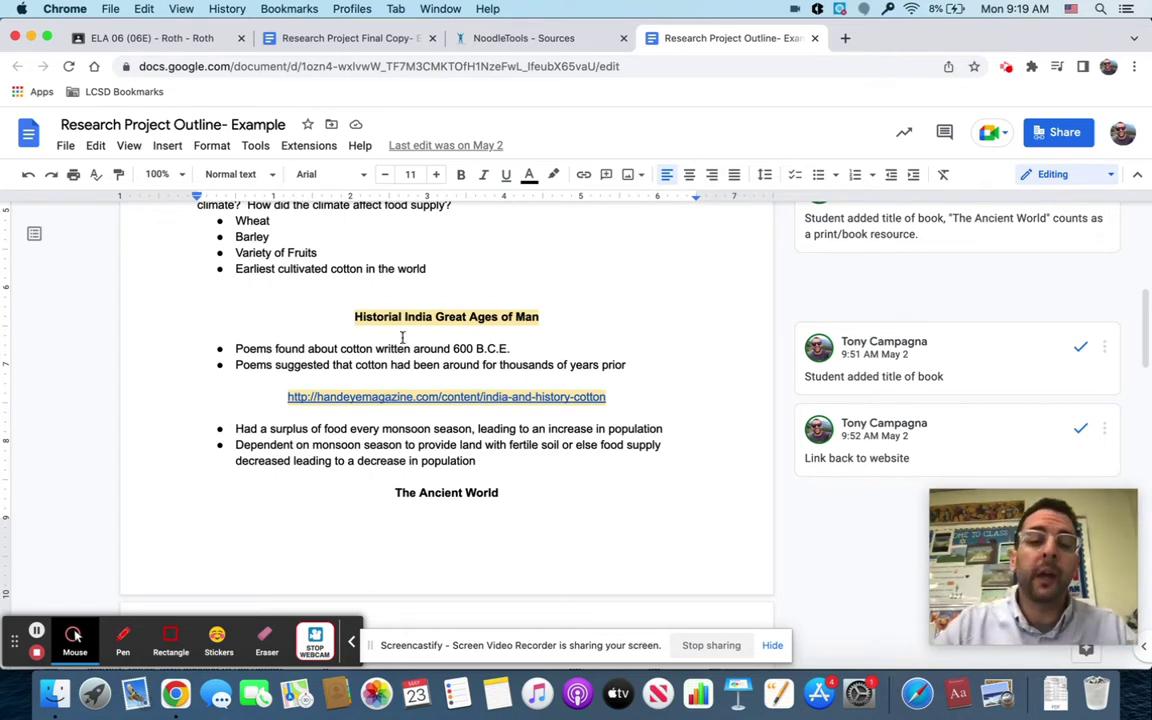
pyautogui.click(423, 397)
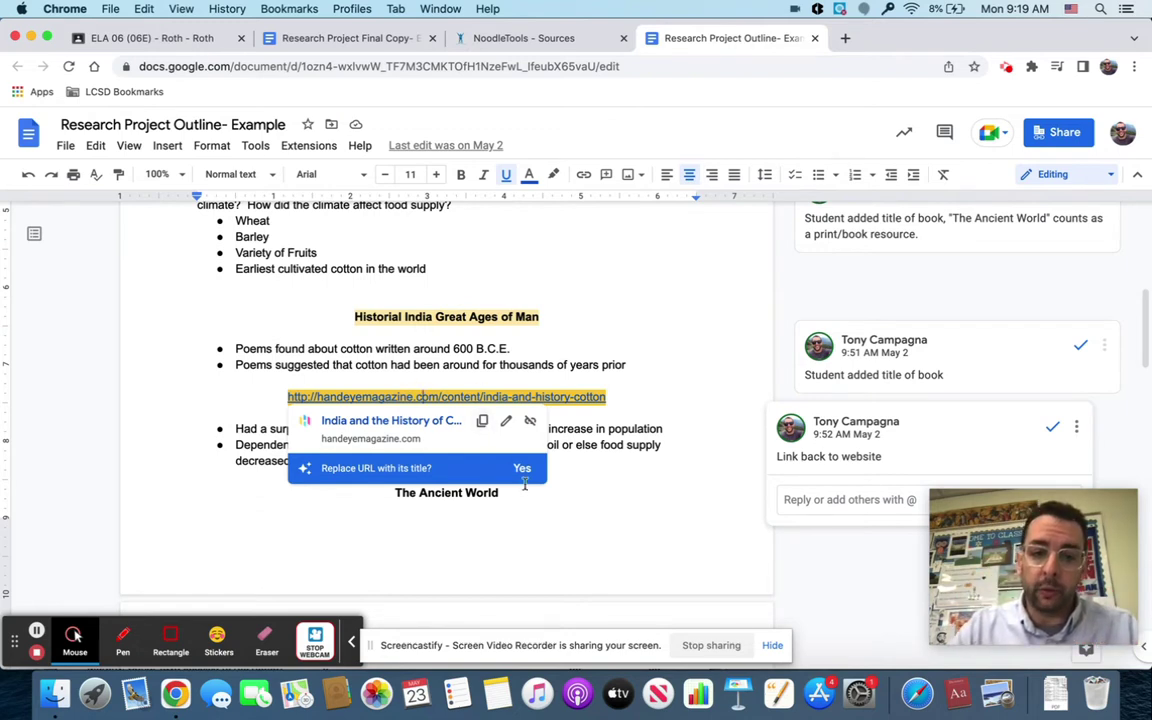
pyautogui.click(406, 428)
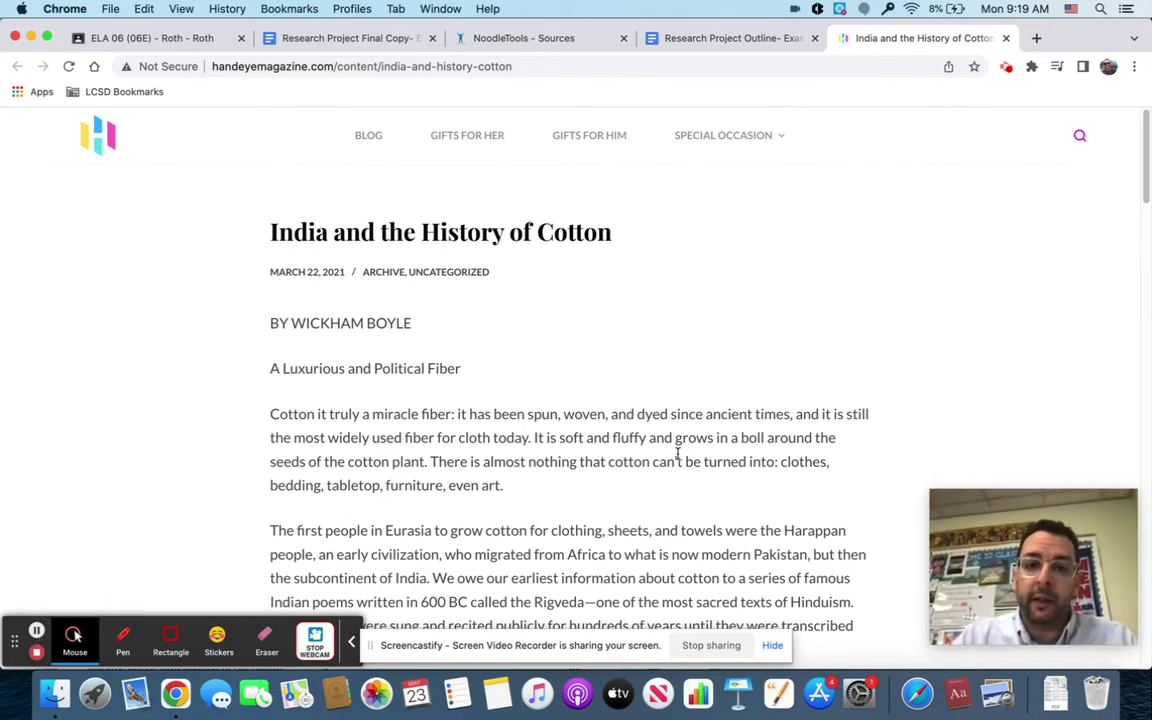
pyautogui.click(538, 40)
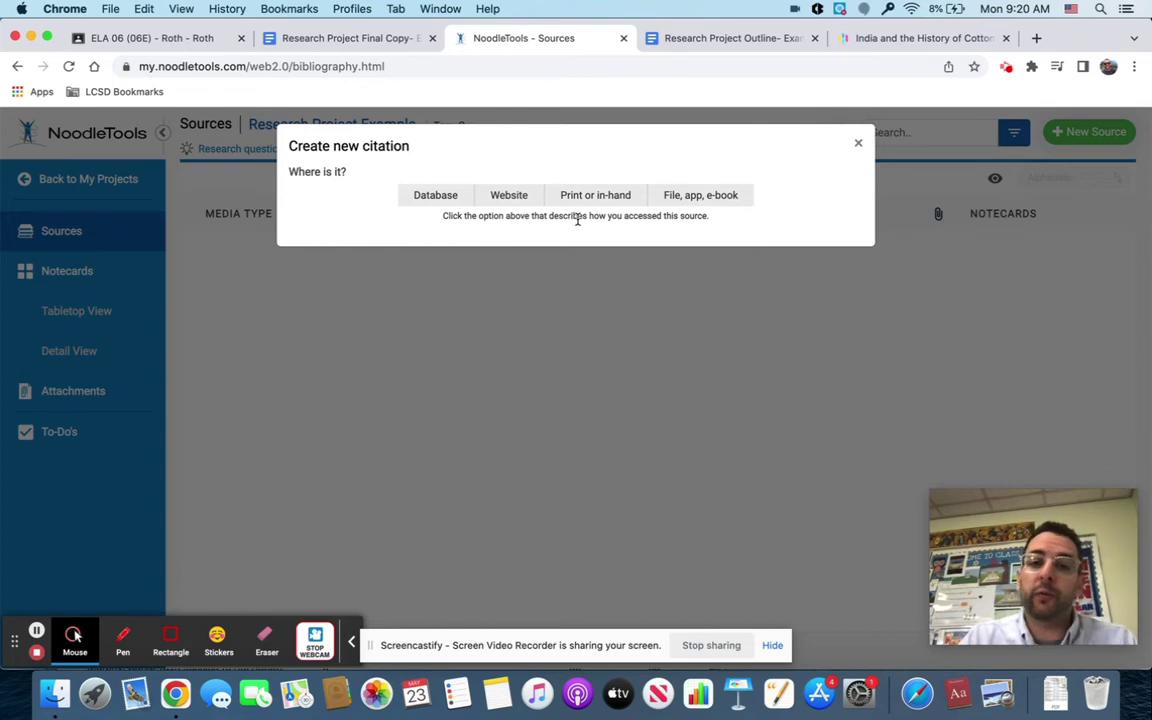
# - Choose Website > Web page as the source type and paste the cotton article's URL
pyautogui.click(495, 197)
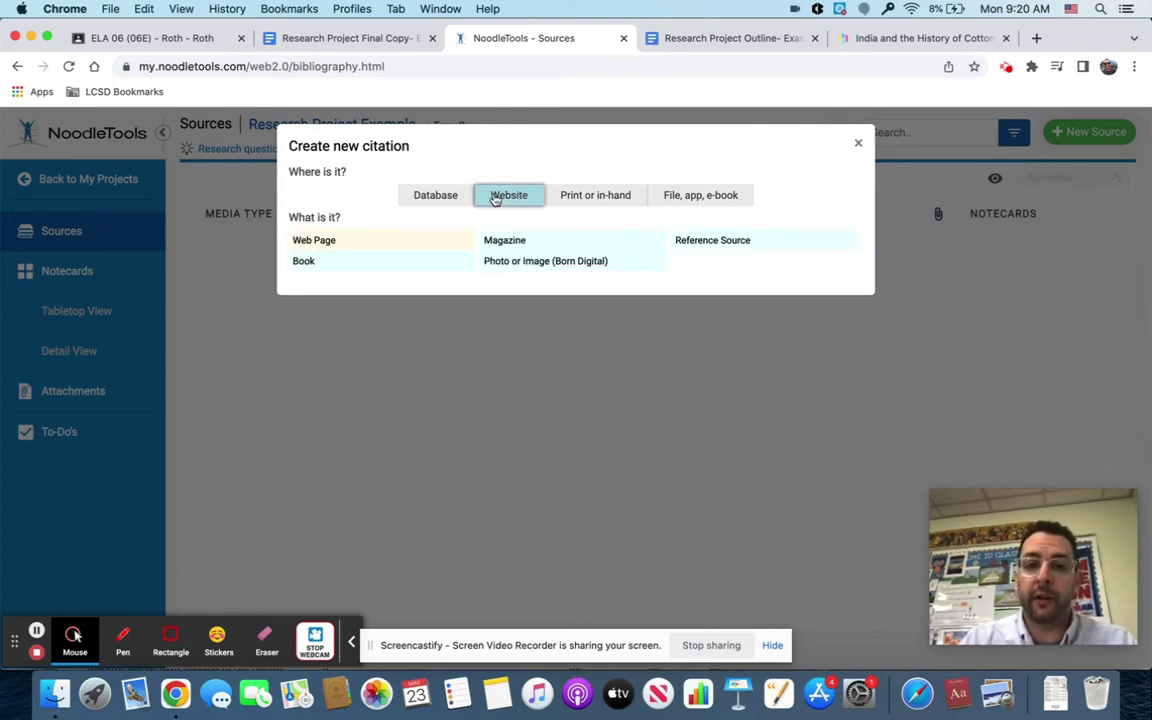
pyautogui.click(332, 240)
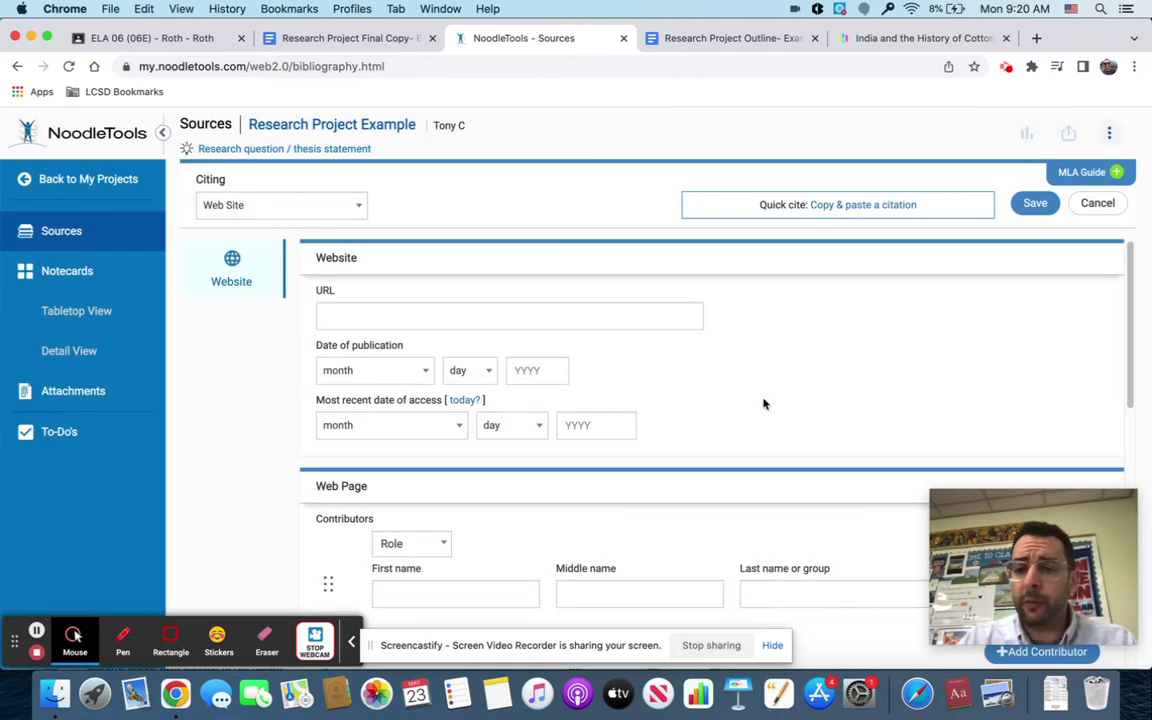
pyautogui.click(882, 40)
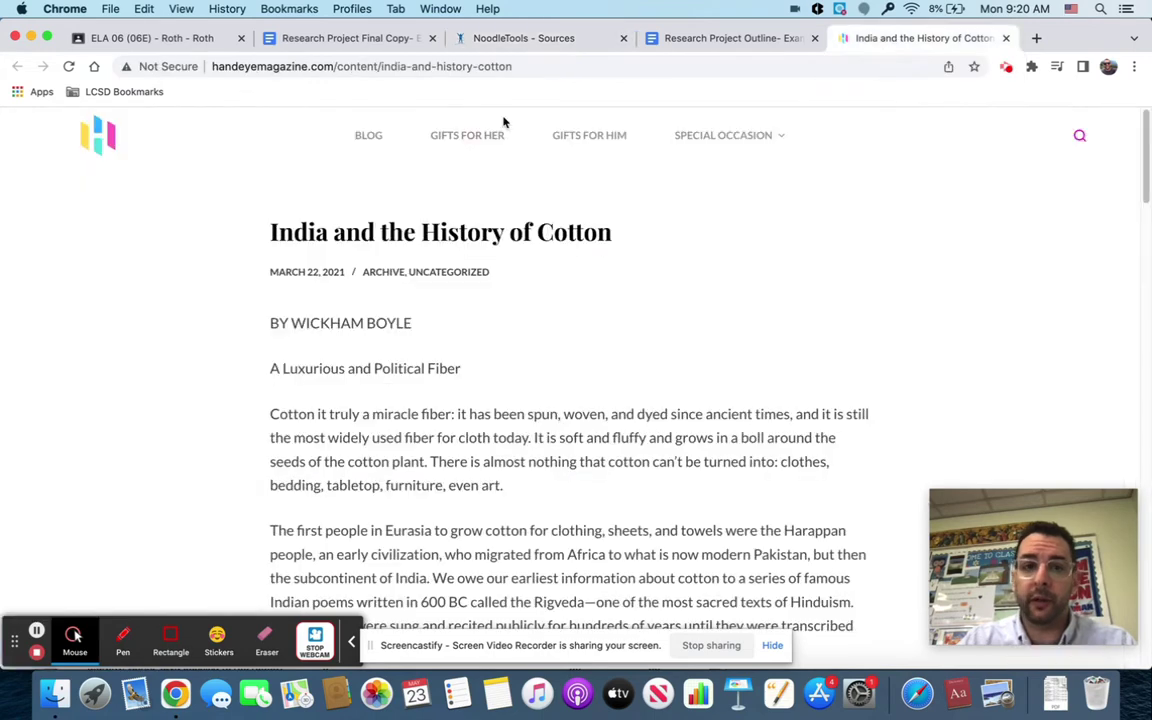
pyautogui.click(449, 68)
pyautogui.press('super+c')
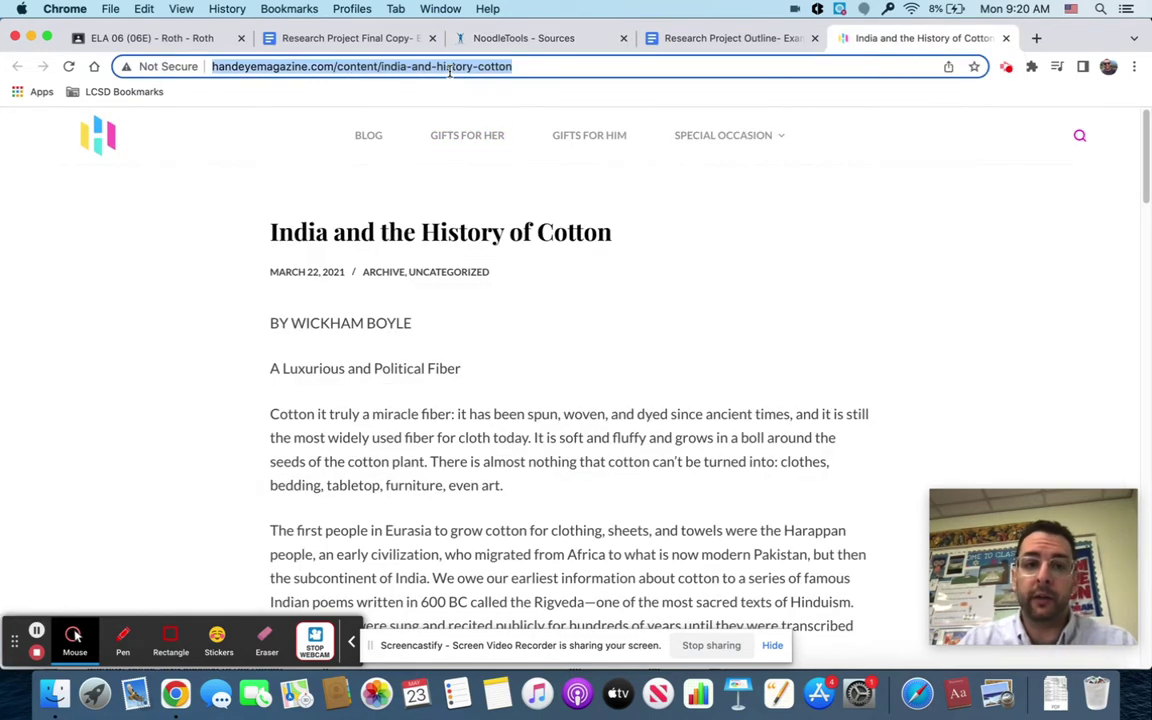
pyautogui.click(573, 38)
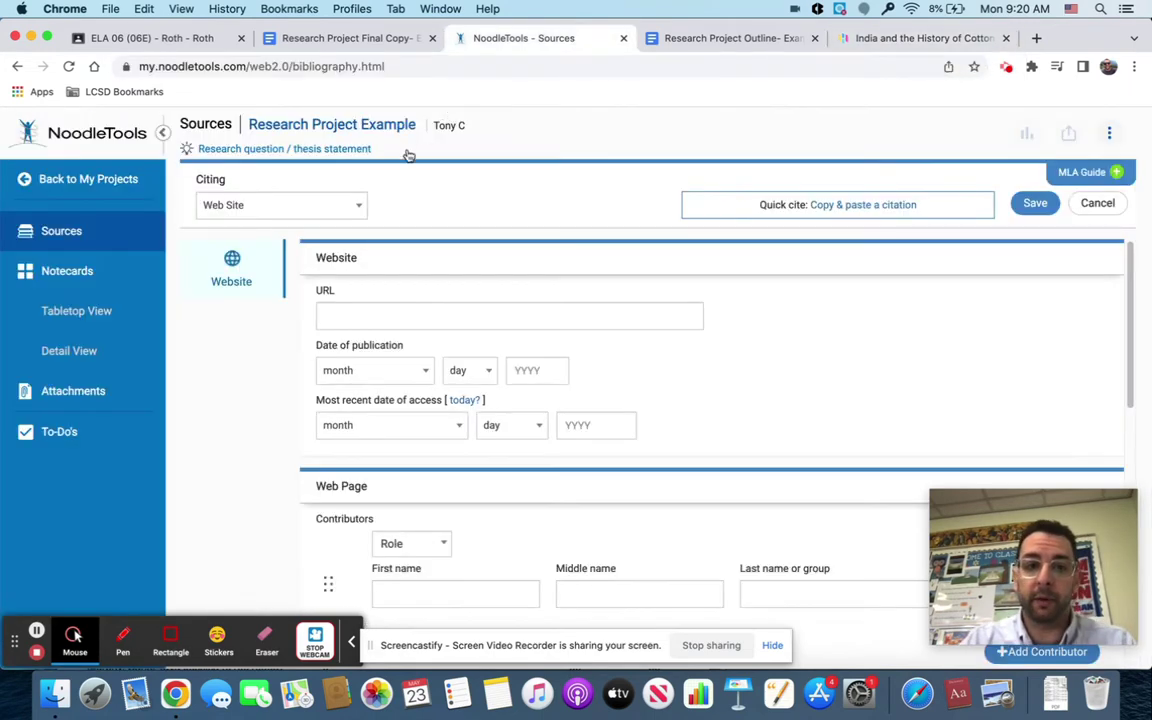
pyautogui.click(431, 312)
pyautogui.press('super+v')
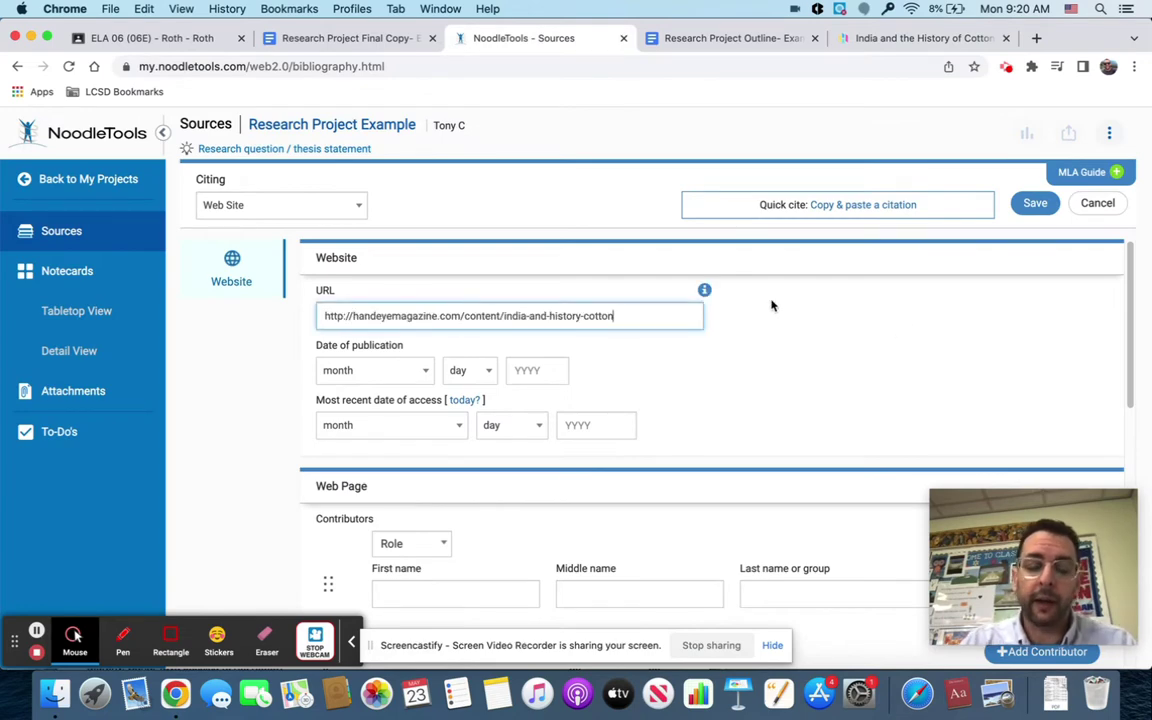
# - Check the article's publication date, March 22, 2021, then return to the citation form
pyautogui.click(874, 38)
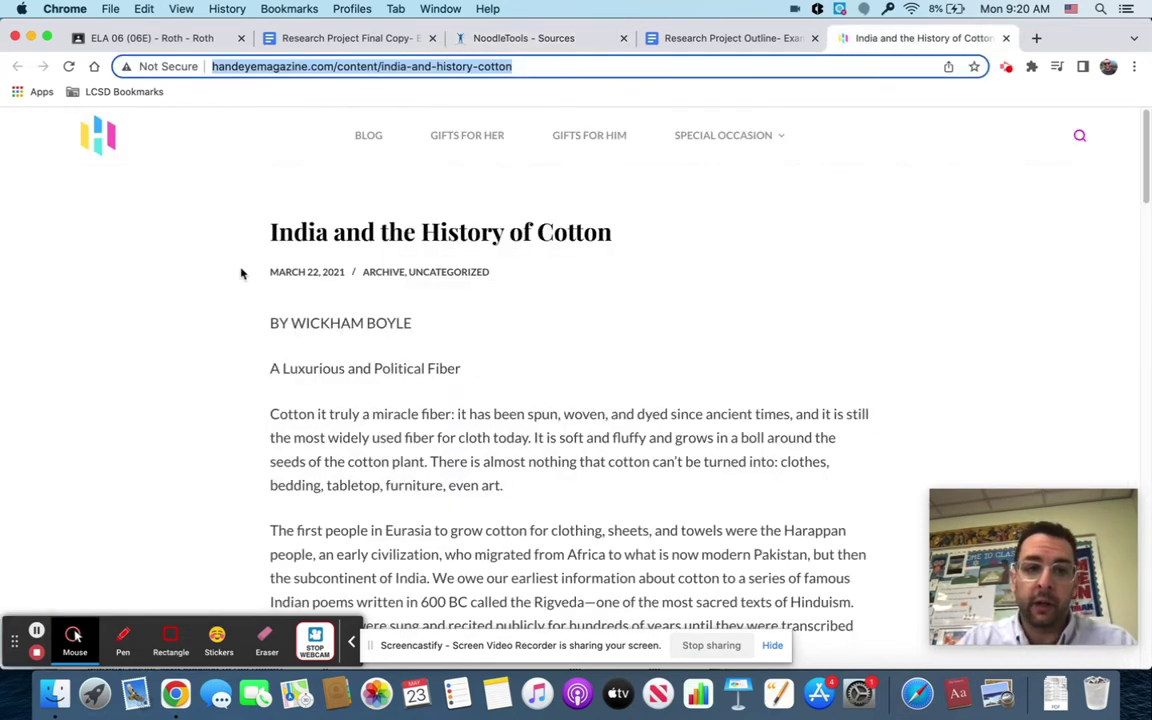
pyautogui.moveTo(263, 279); pyautogui.dragTo(352, 275)
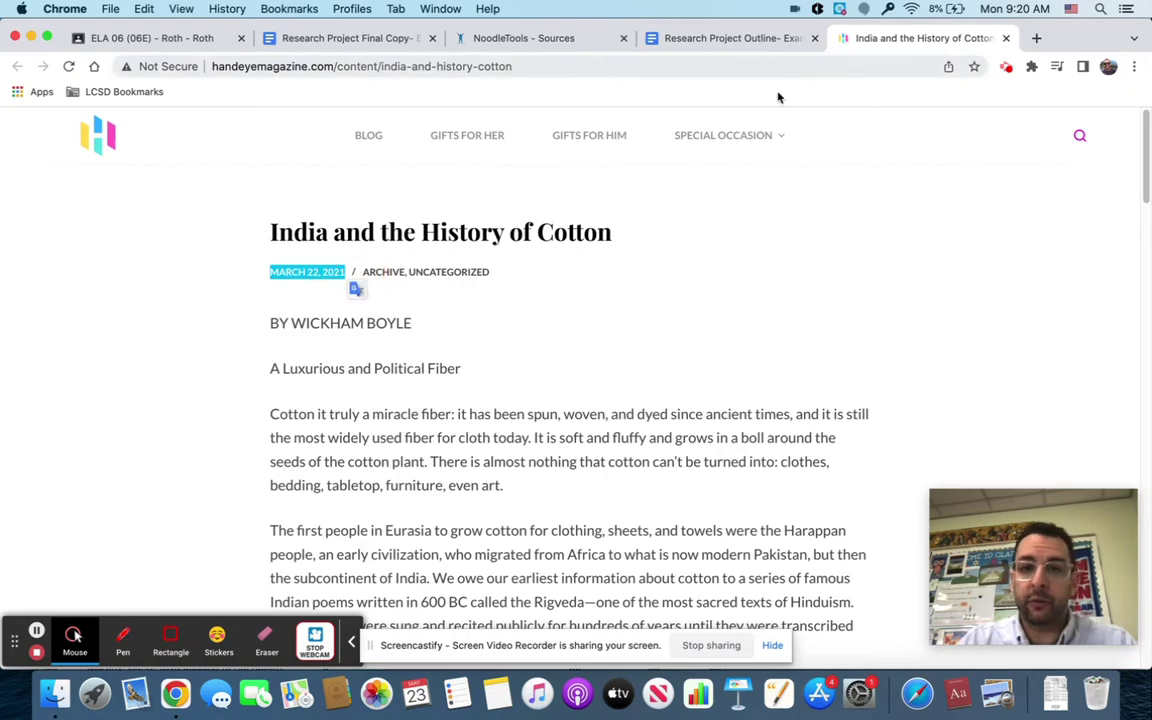
pyautogui.scroll(-20, 732, 388)
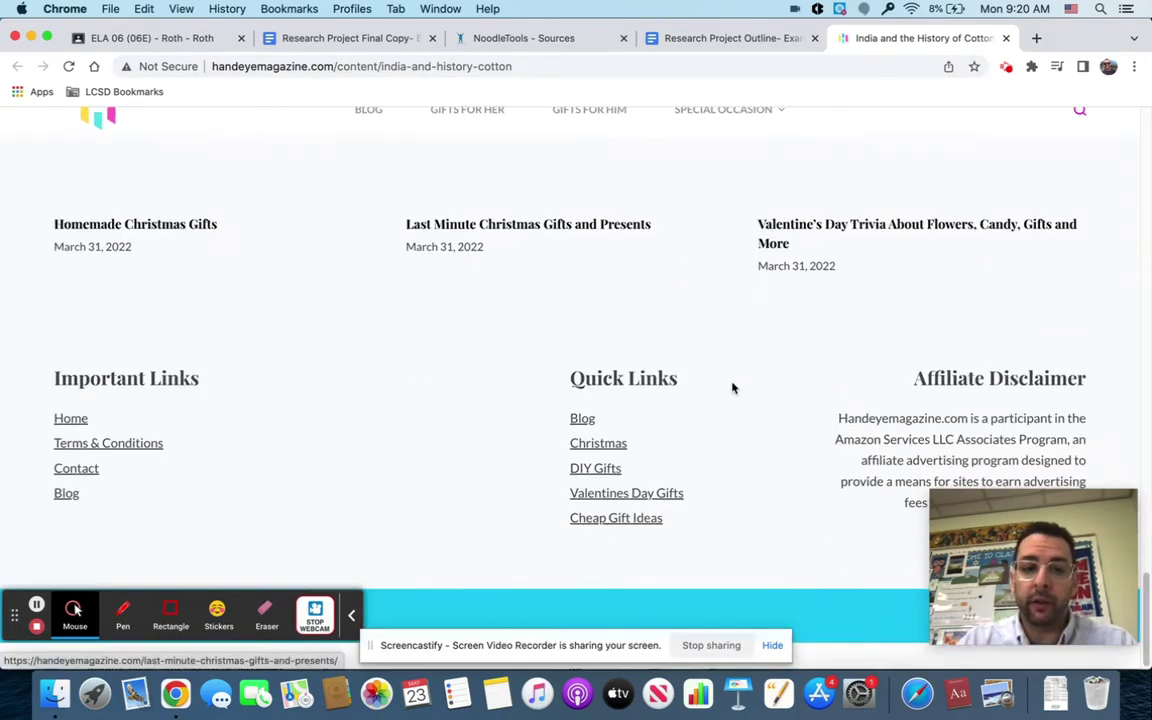
pyautogui.scroll(15, 732, 388)
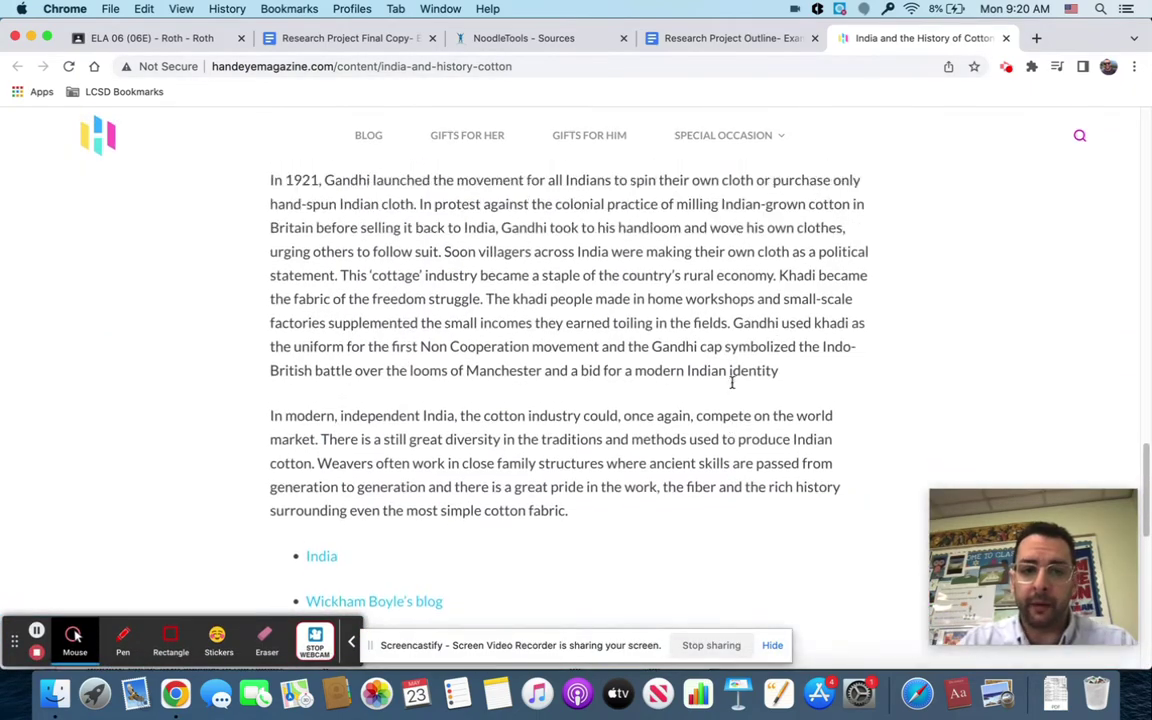
pyautogui.scroll(10, 732, 385)
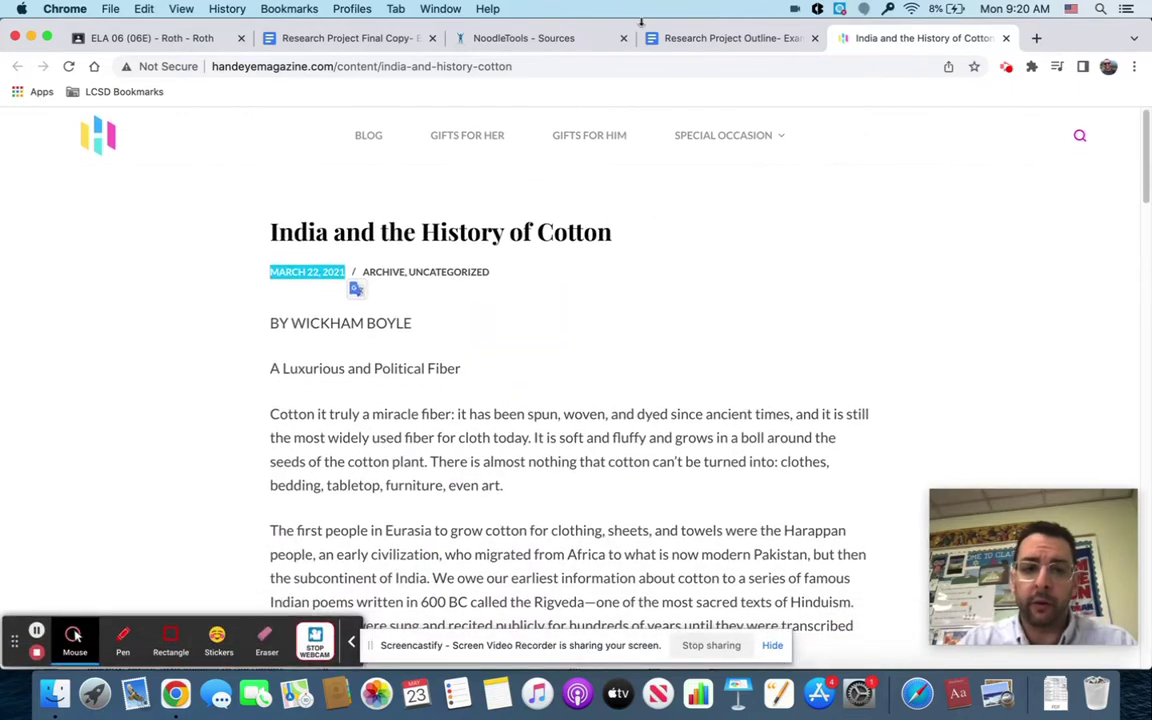
pyautogui.click(740, 38)
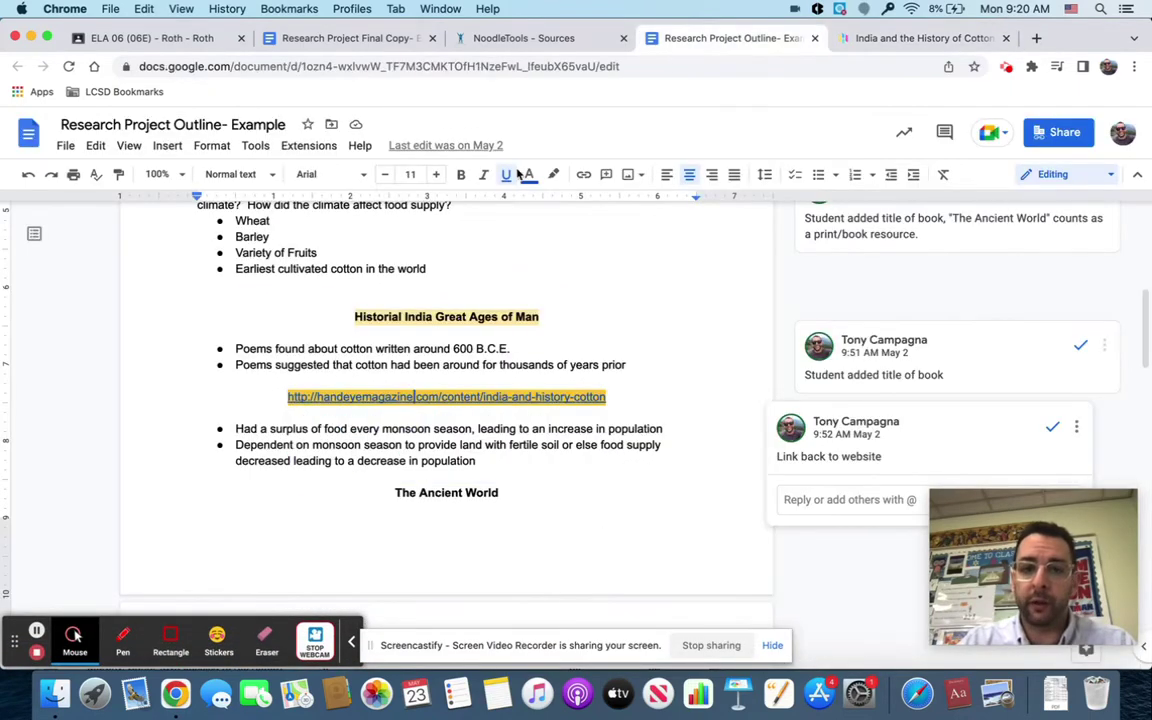
pyautogui.click(500, 38)
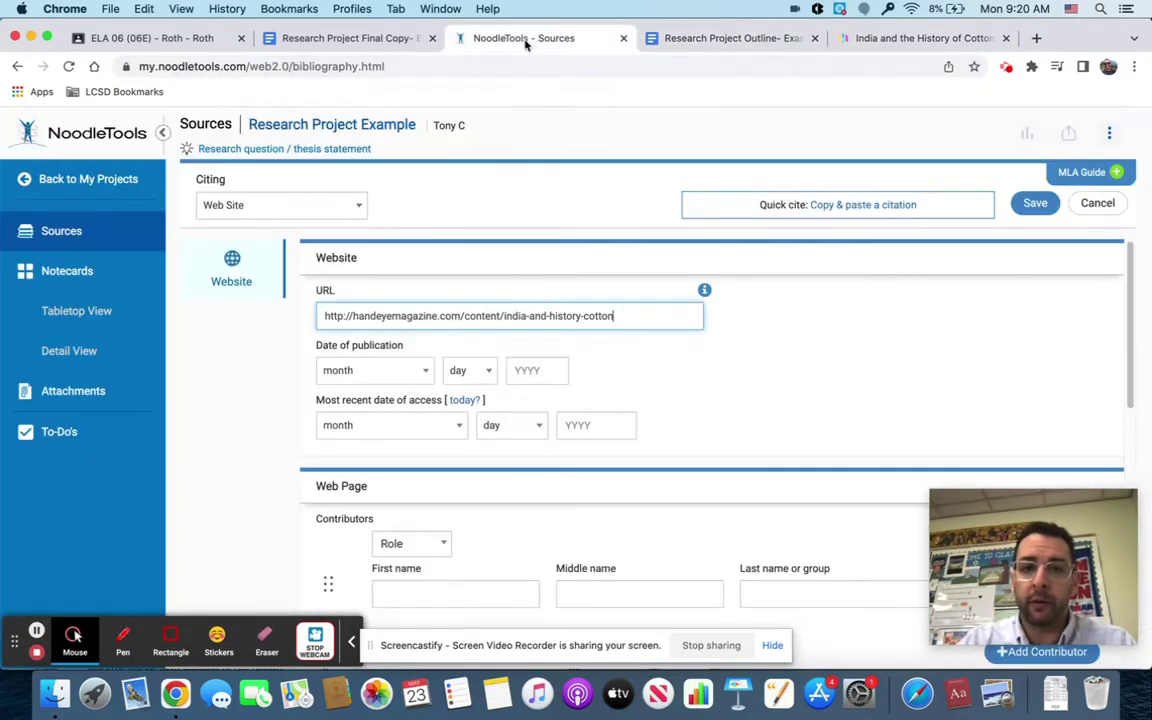
# - Set the date of publication to March 22, 2021
pyautogui.click(370, 370)
pyautogui.click(362, 476)
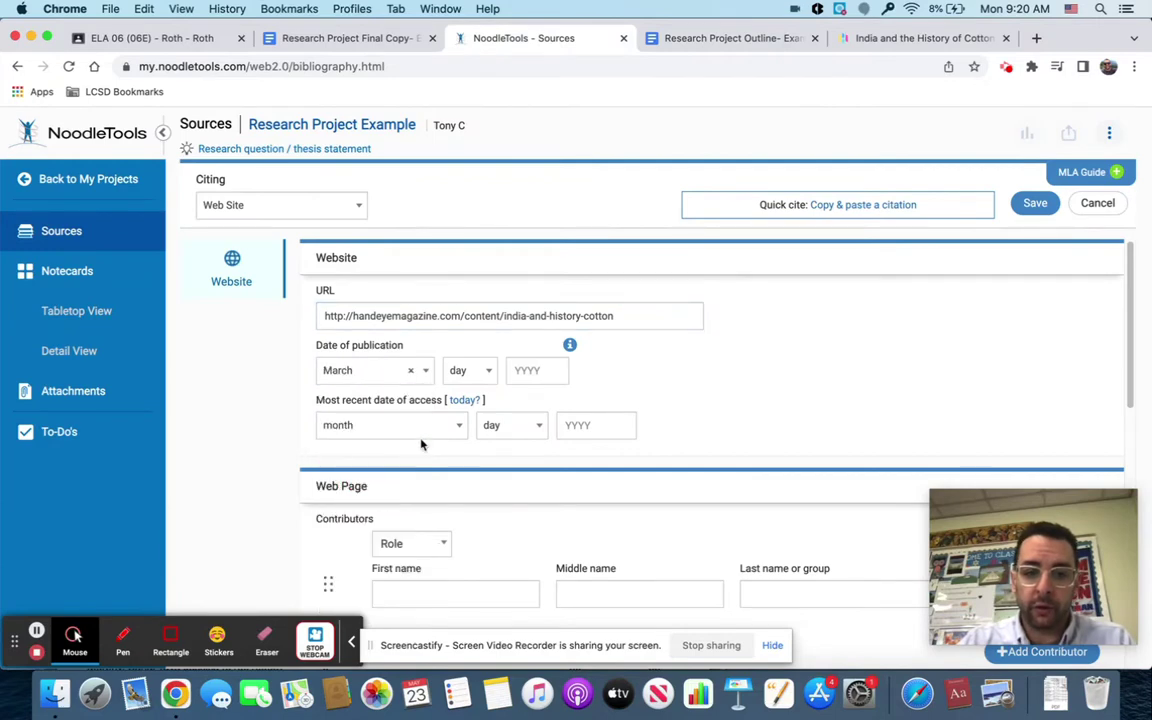
pyautogui.click(477, 372)
pyautogui.scroll(-5, 465, 560)
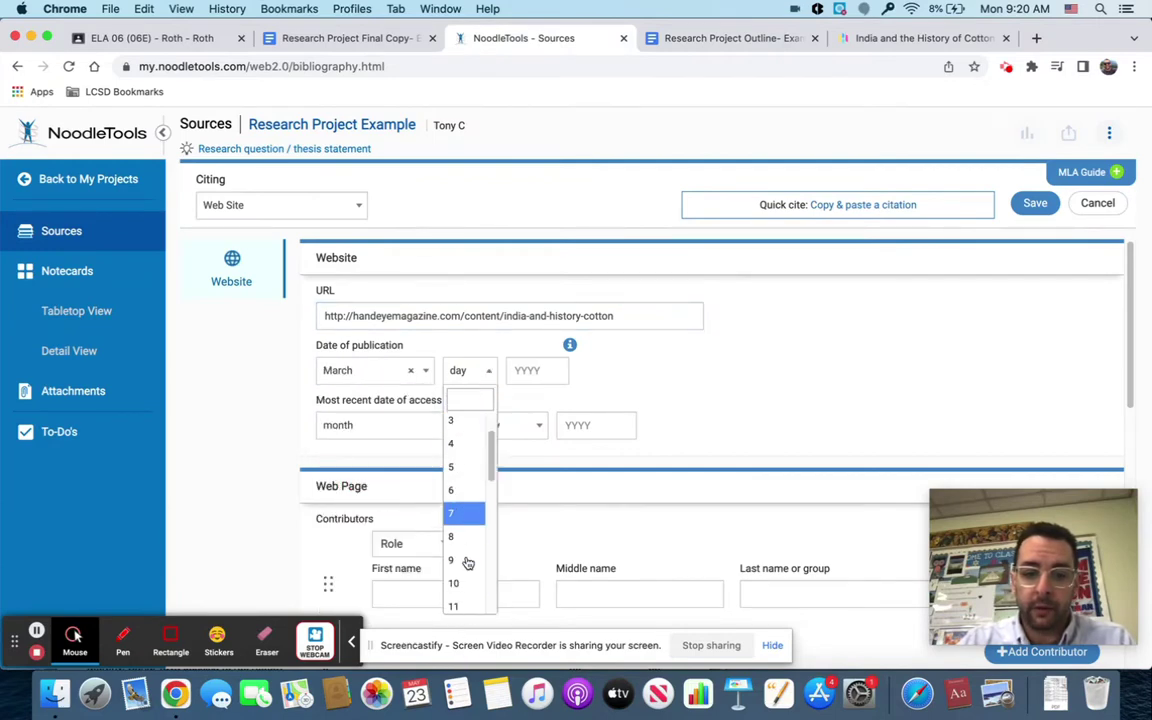
pyautogui.scroll(-1, 465, 562)
pyautogui.click(455, 560)
pyautogui.click(547, 371)
pyautogui.write('2021')
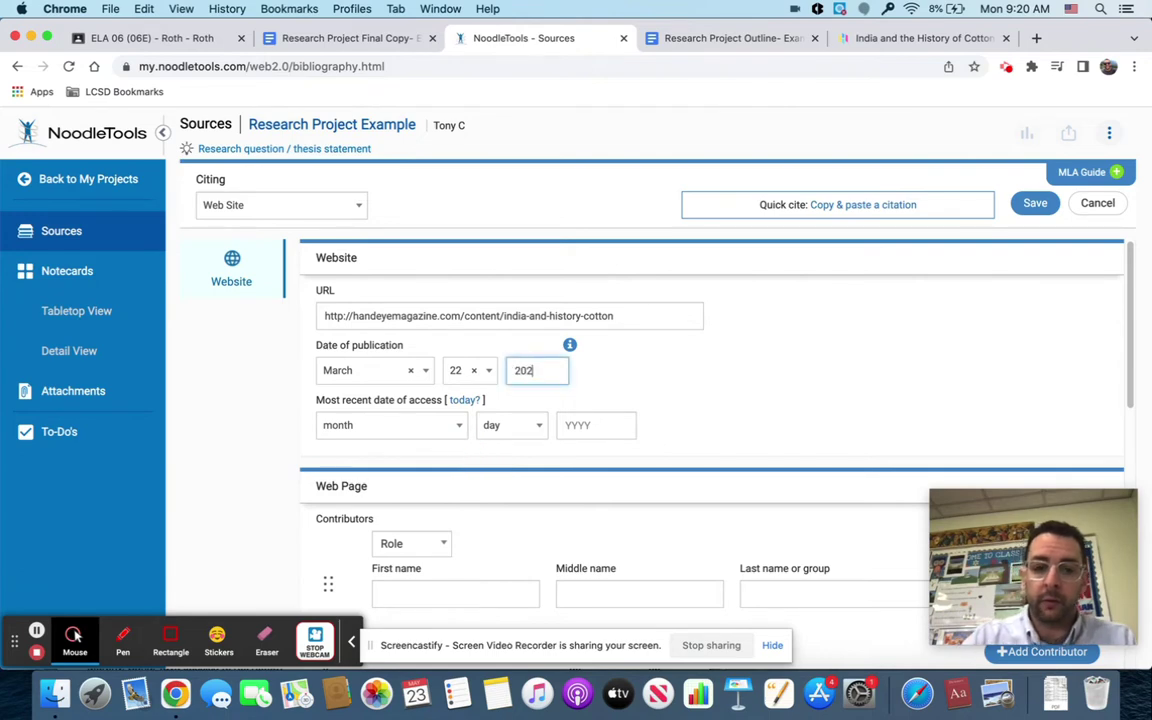
# - Fill the access date with today's date
pyautogui.click(386, 425)
pyautogui.click(760, 385)
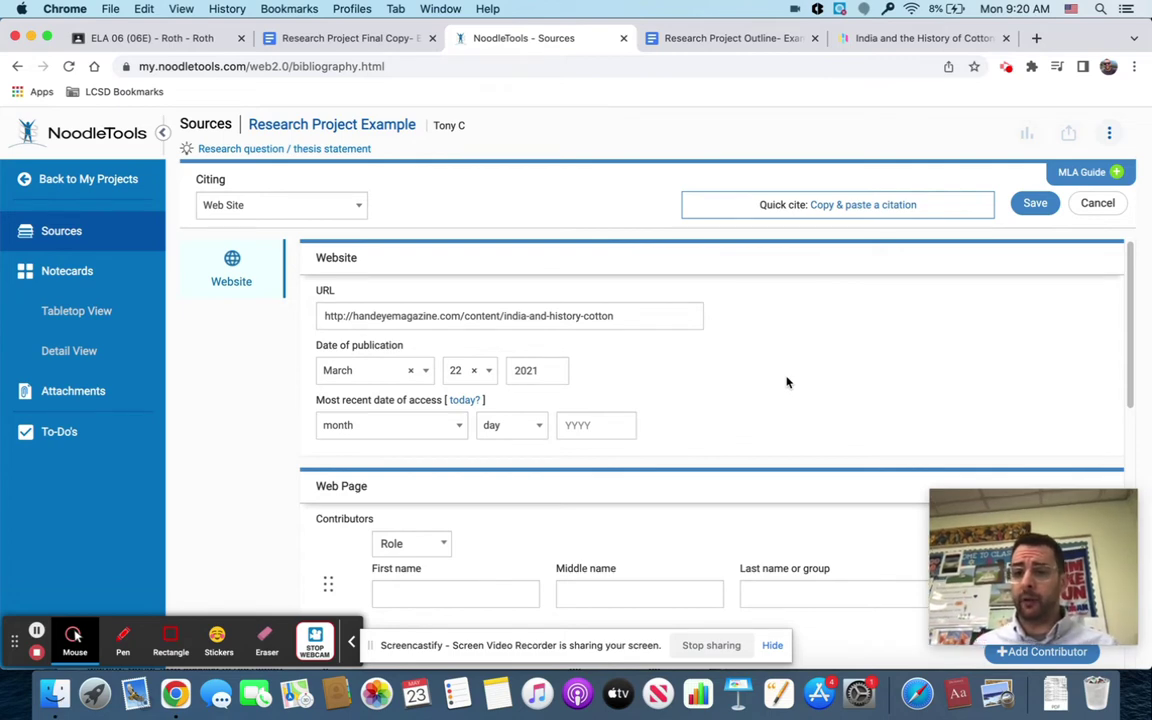
pyautogui.click(462, 401)
# - Set the contributor role to Author, checking the article for its writer
pyautogui.scroll(-3, 459, 403)
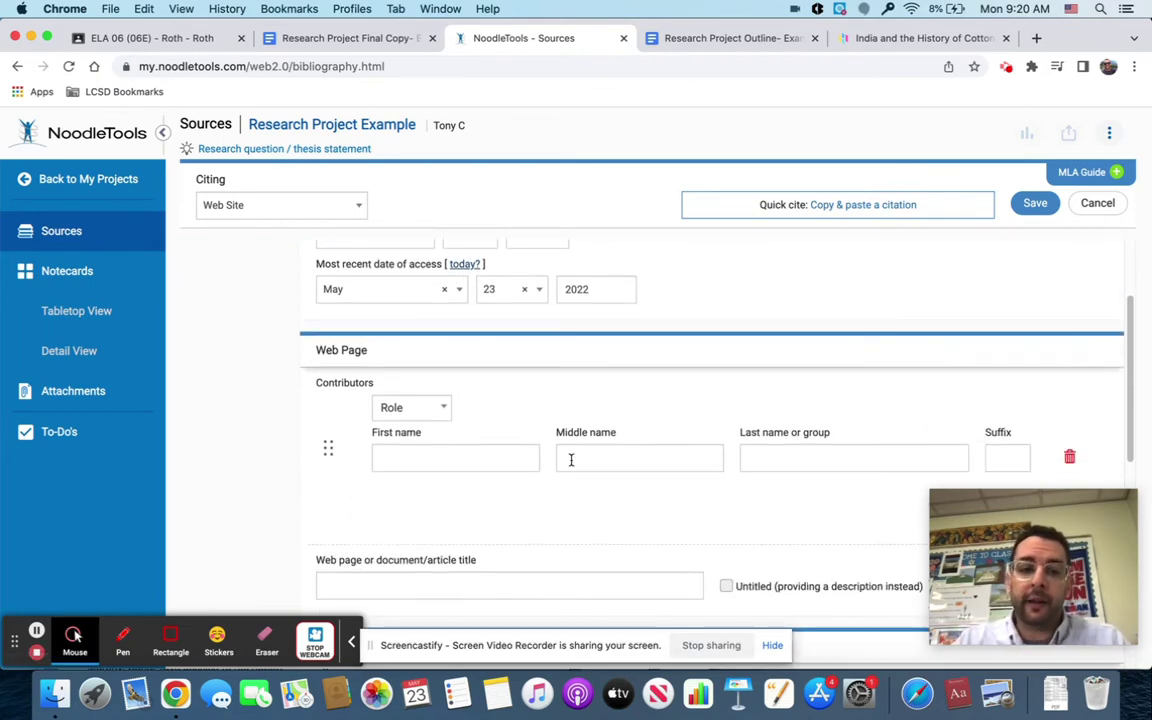
pyautogui.click(412, 404)
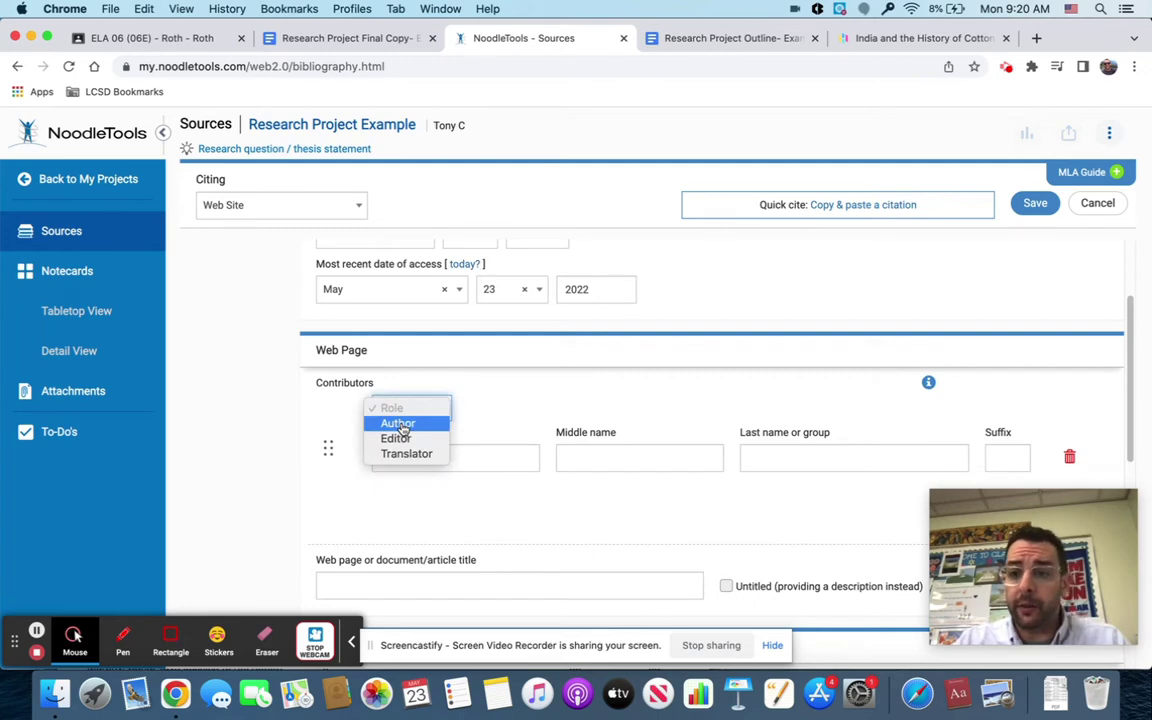
pyautogui.click(402, 425)
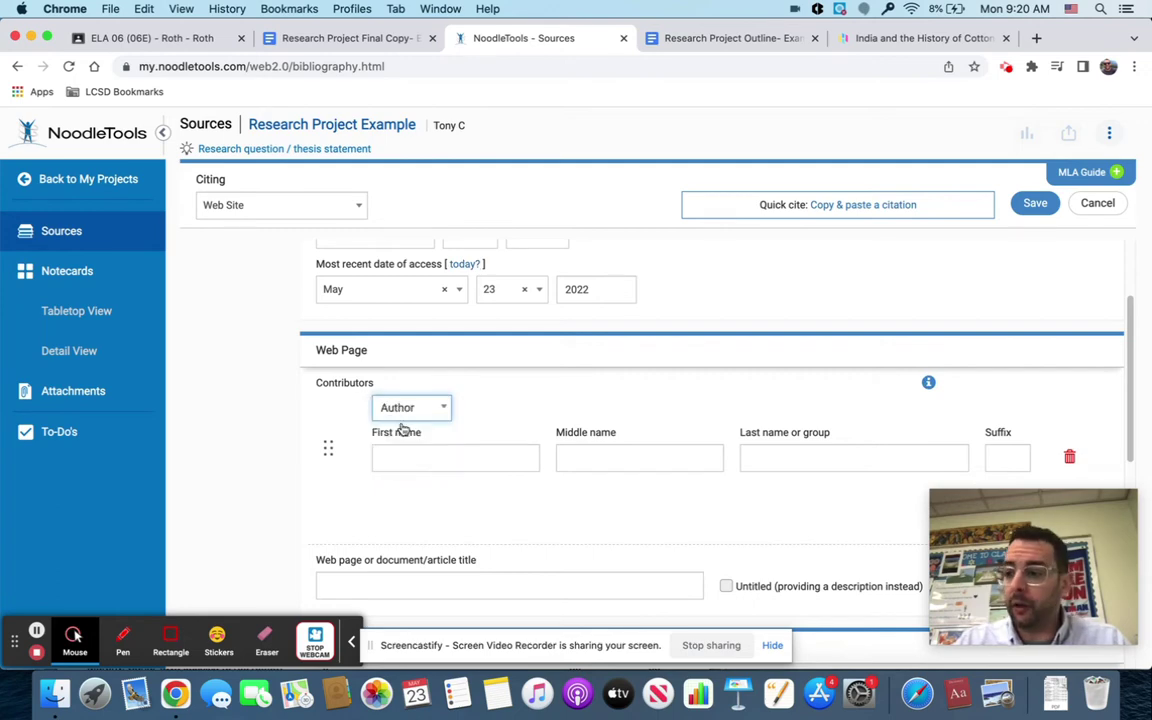
pyautogui.click(856, 42)
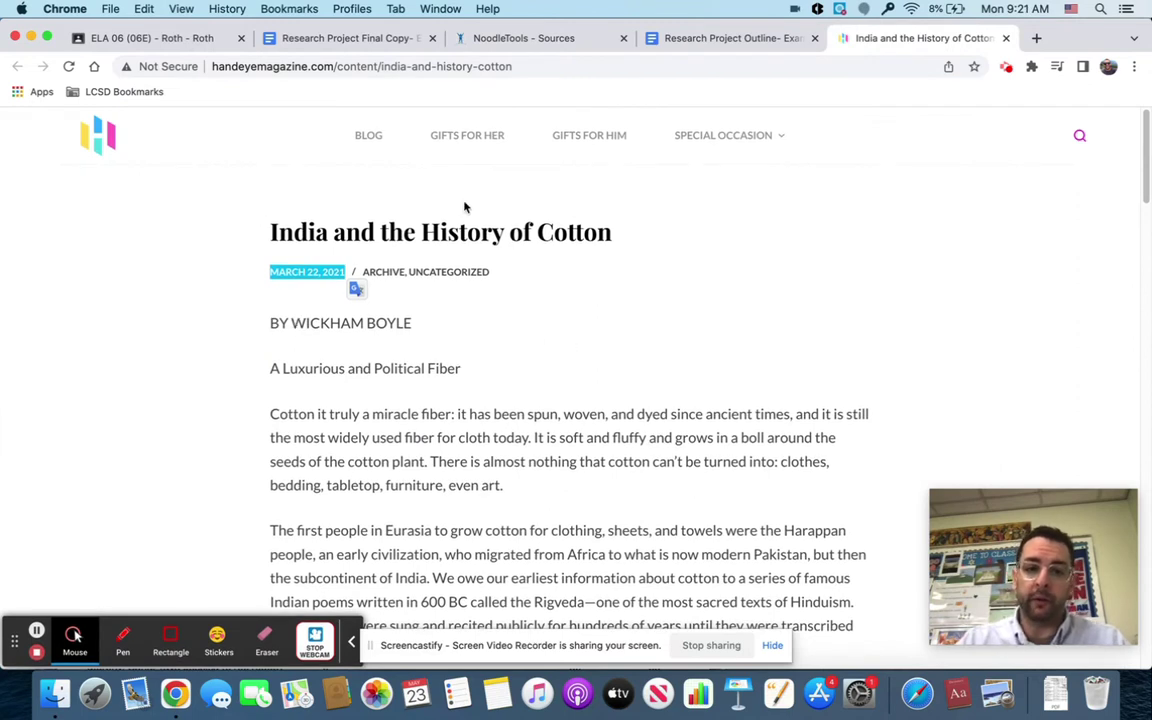
pyautogui.click(540, 38)
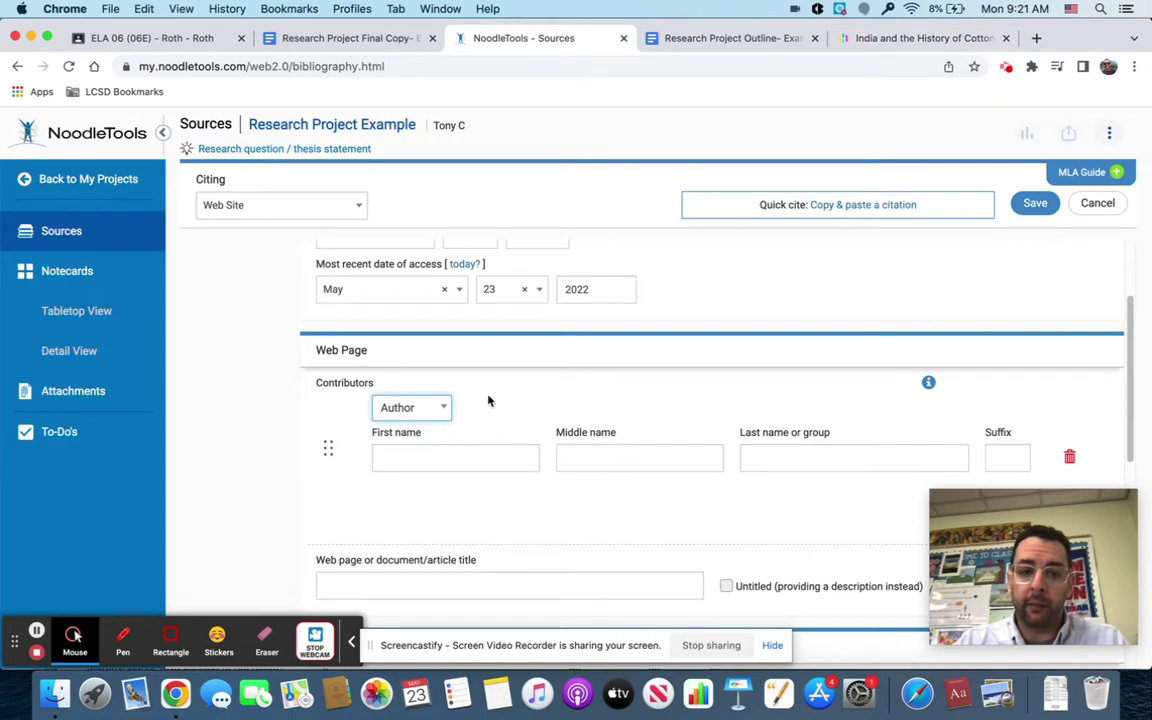
# - Enter the author's first name and last name in the contributor fields
pyautogui.click(467, 461)
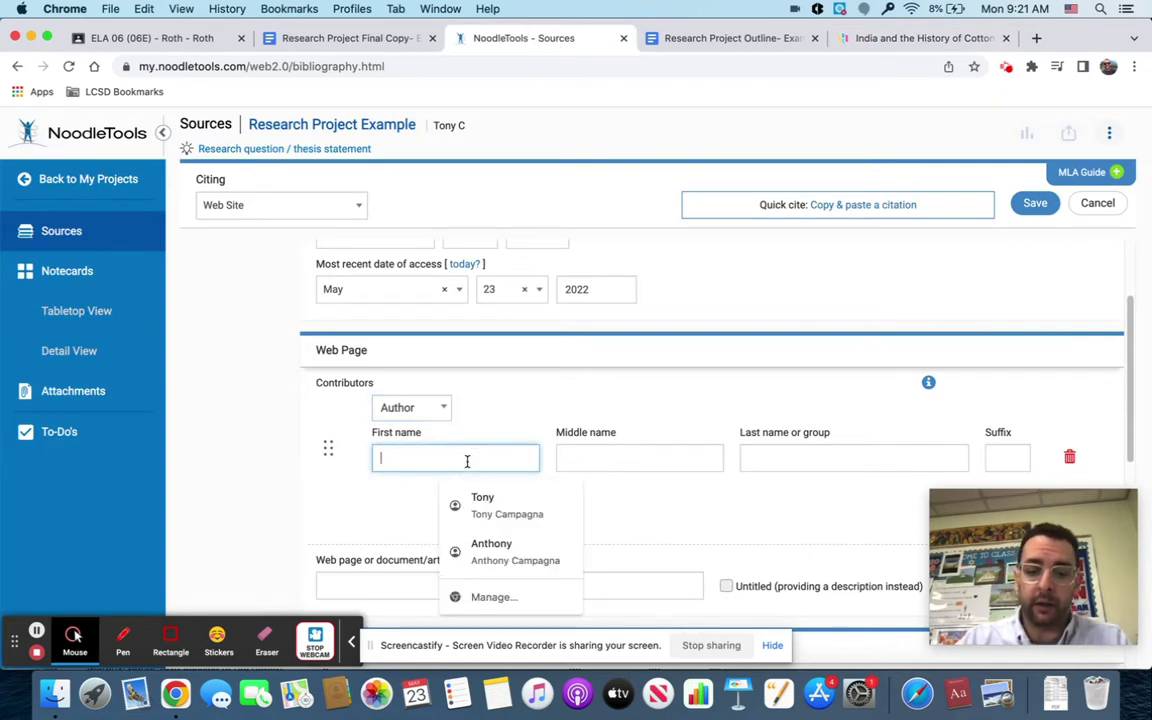
pyautogui.write('Whickam')
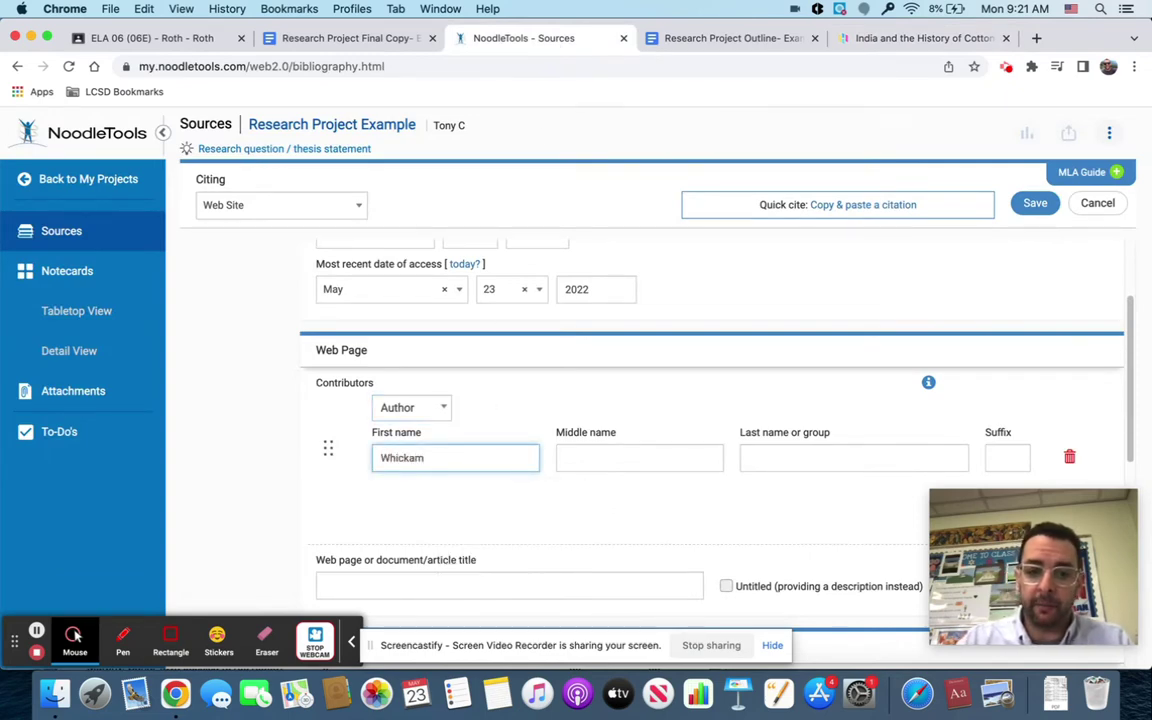
pyautogui.press('Tab')
pyautogui.press('Tab')
pyautogui.write('Boyle')
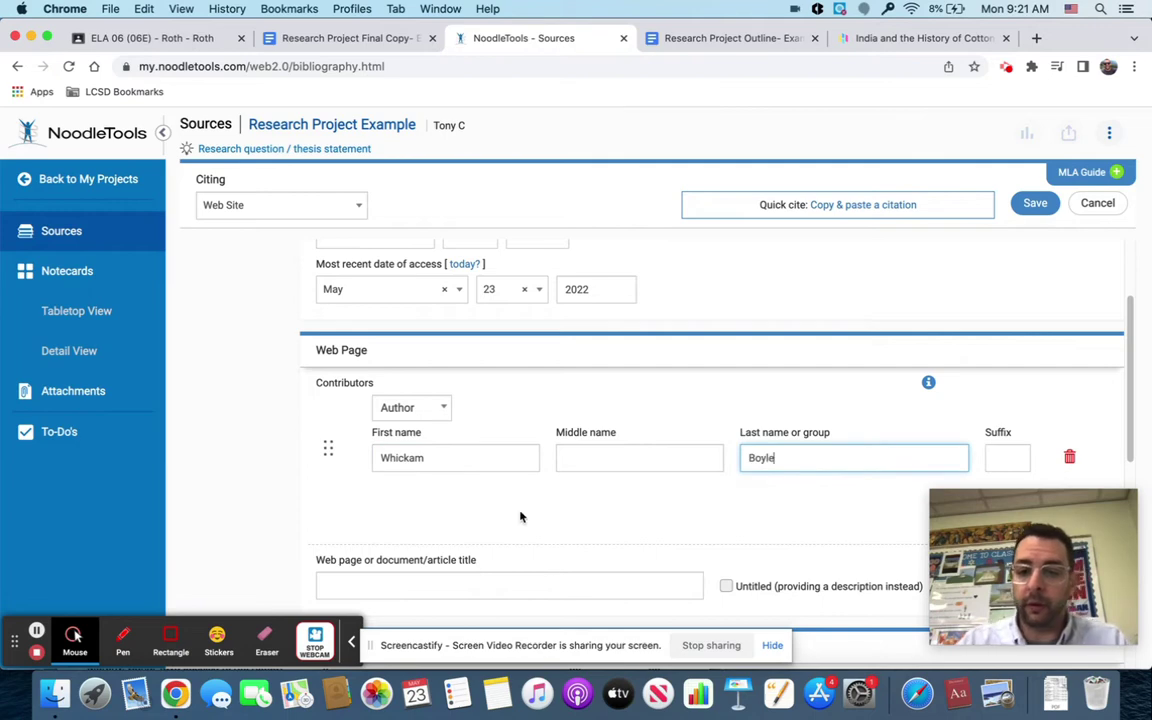
pyautogui.scroll(-1, 543, 579)
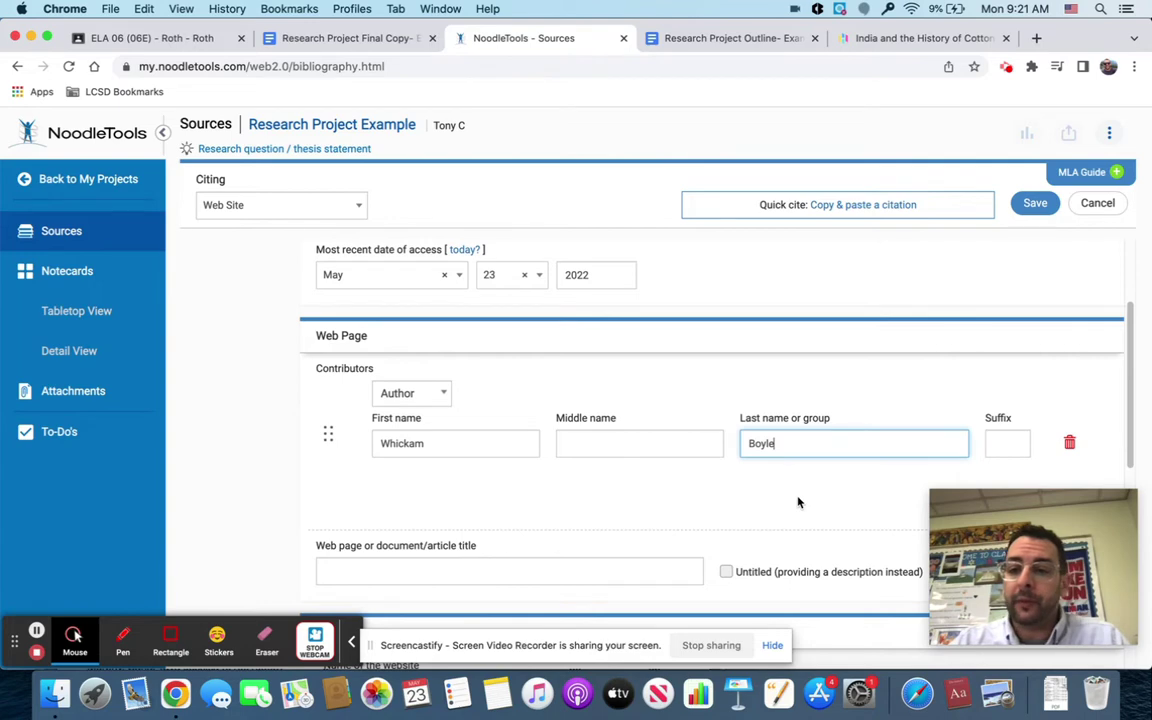
pyautogui.click(852, 515)
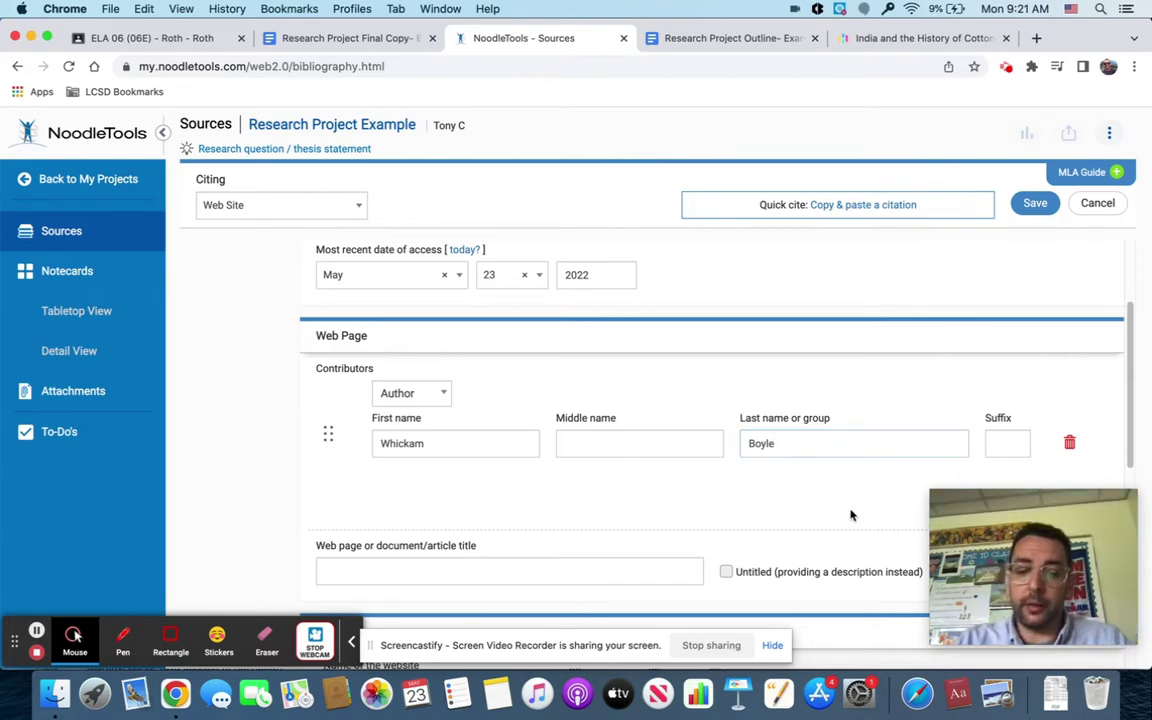
pyautogui.moveTo(1000, 540); pyautogui.dragTo(133, 500)
pyautogui.scroll(-2, 738, 535)
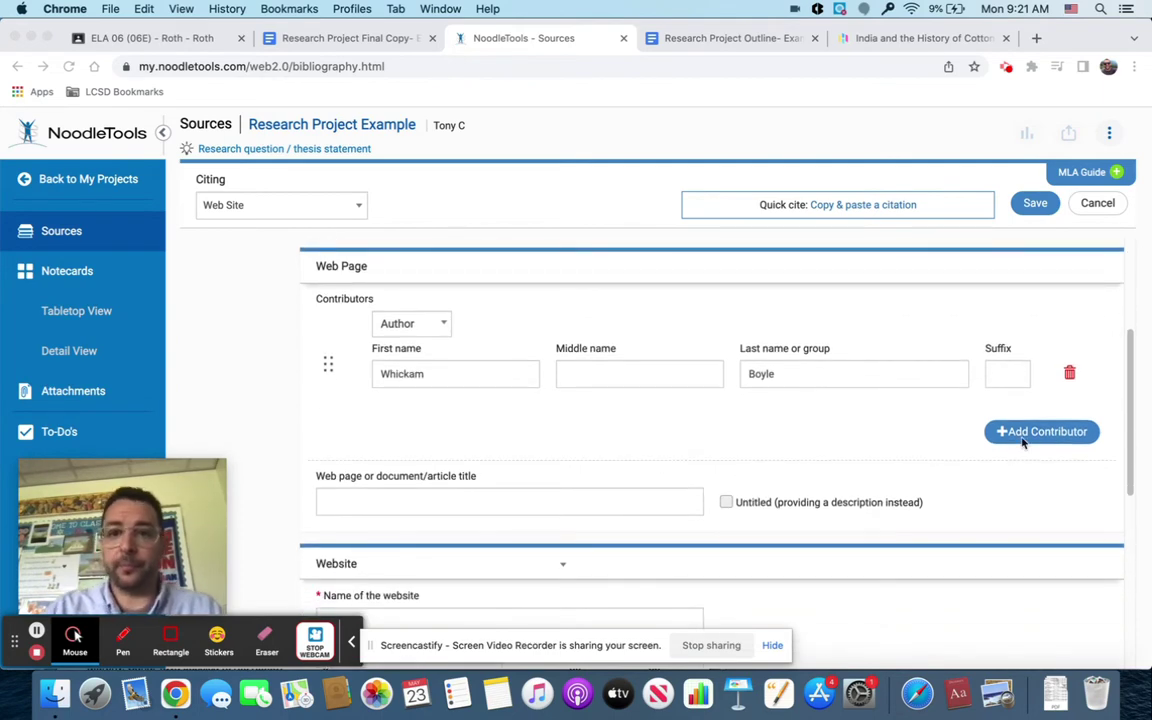
pyautogui.click(881, 42)
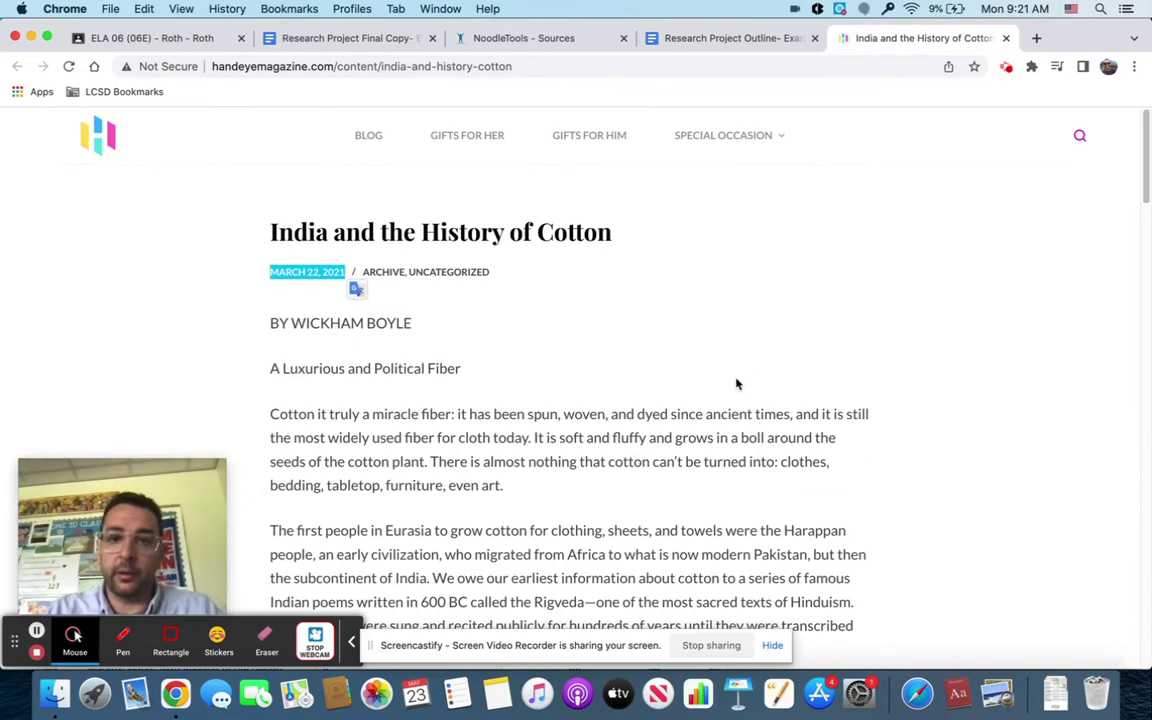
# - Copy the article title and paste 'India and the History of Cotton' as the web page title
pyautogui.click(461, 42)
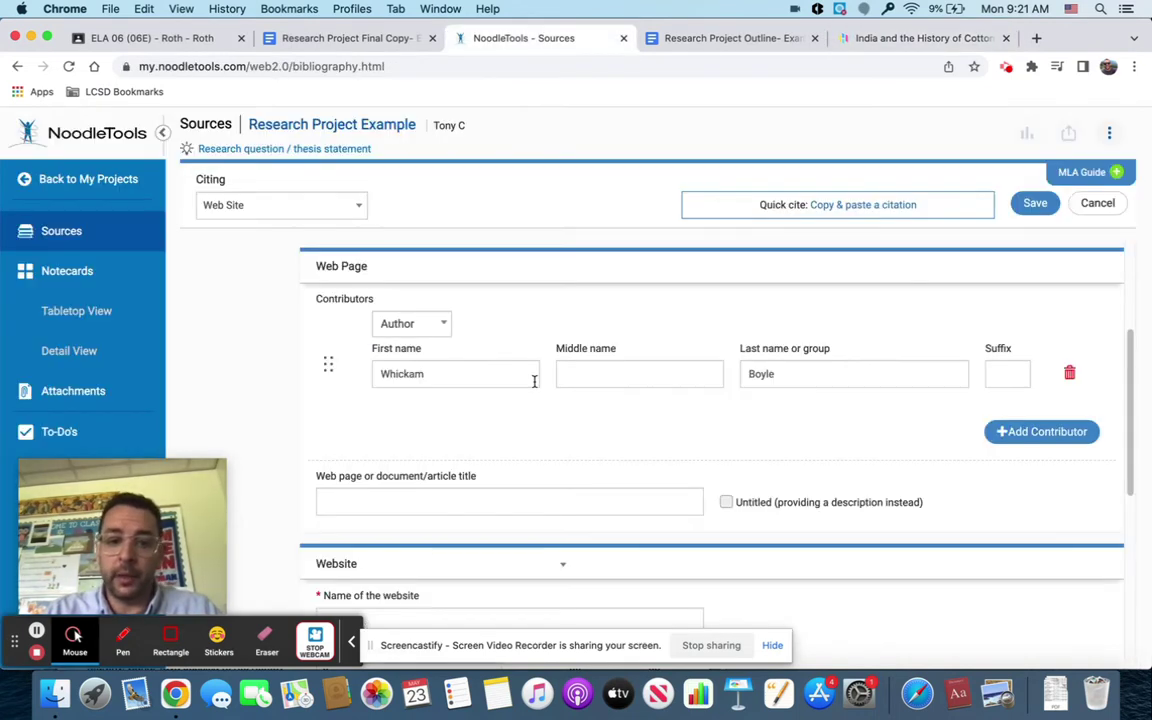
pyautogui.click(490, 497)
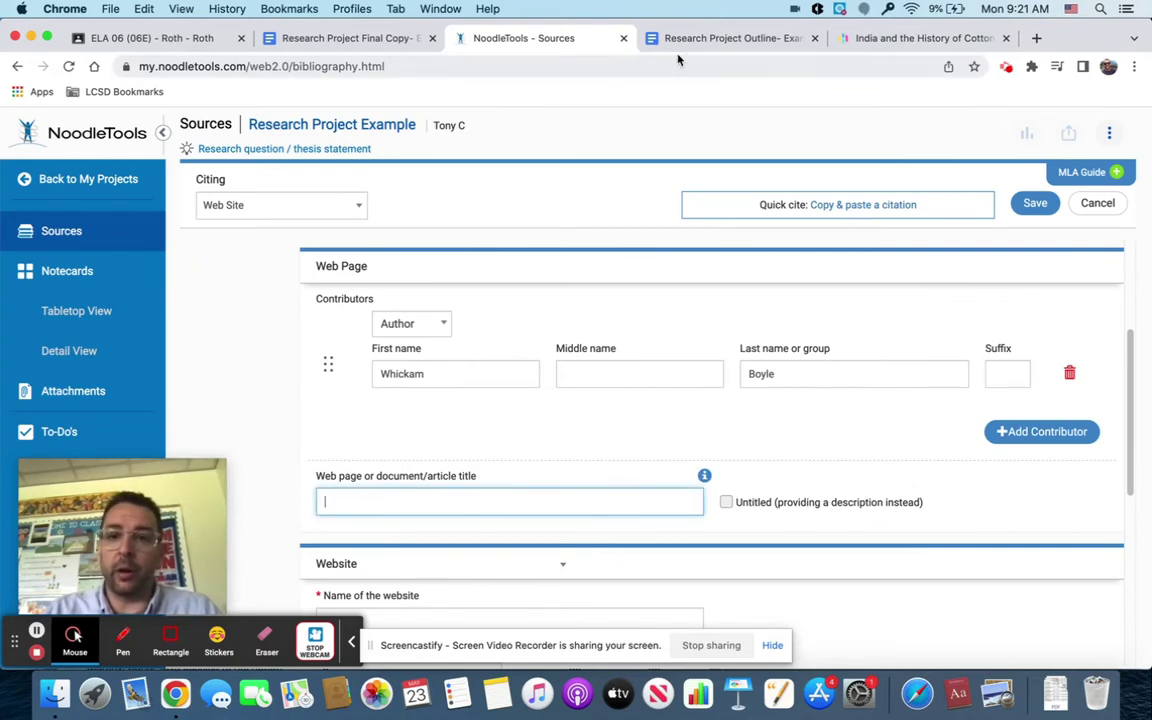
pyautogui.click(895, 40)
pyautogui.moveTo(627, 232); pyautogui.dragTo(229, 243)
pyautogui.press('super+c')
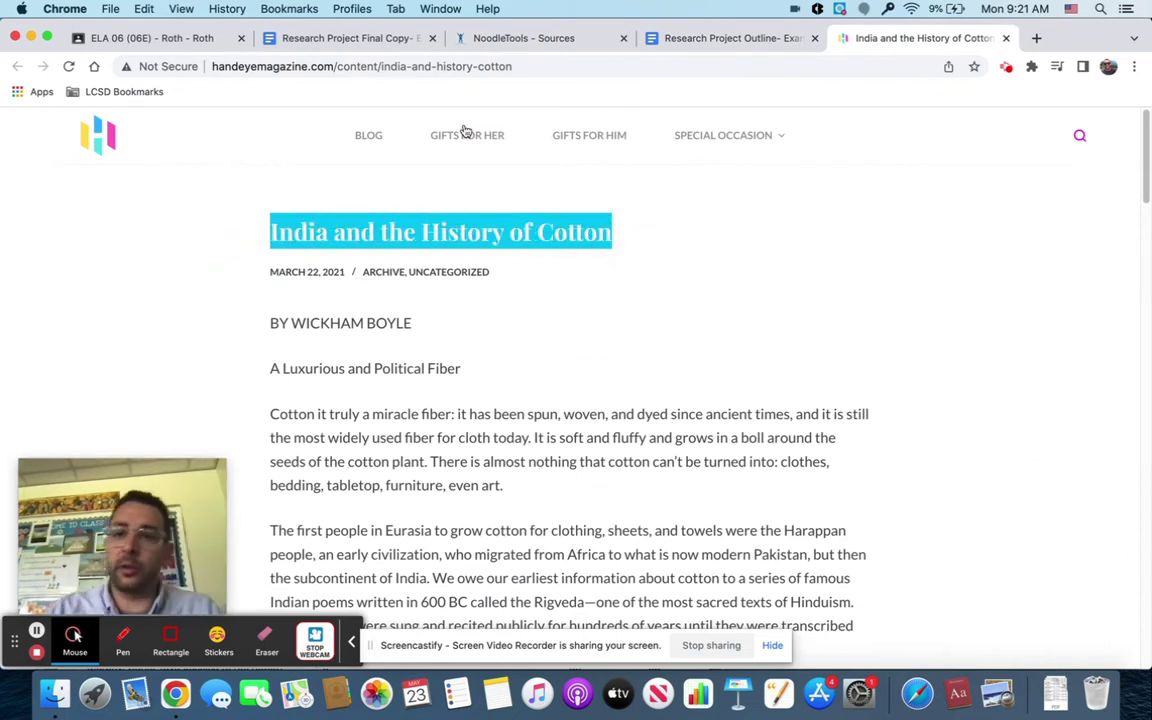
pyautogui.click(545, 39)
pyautogui.press('super+v')
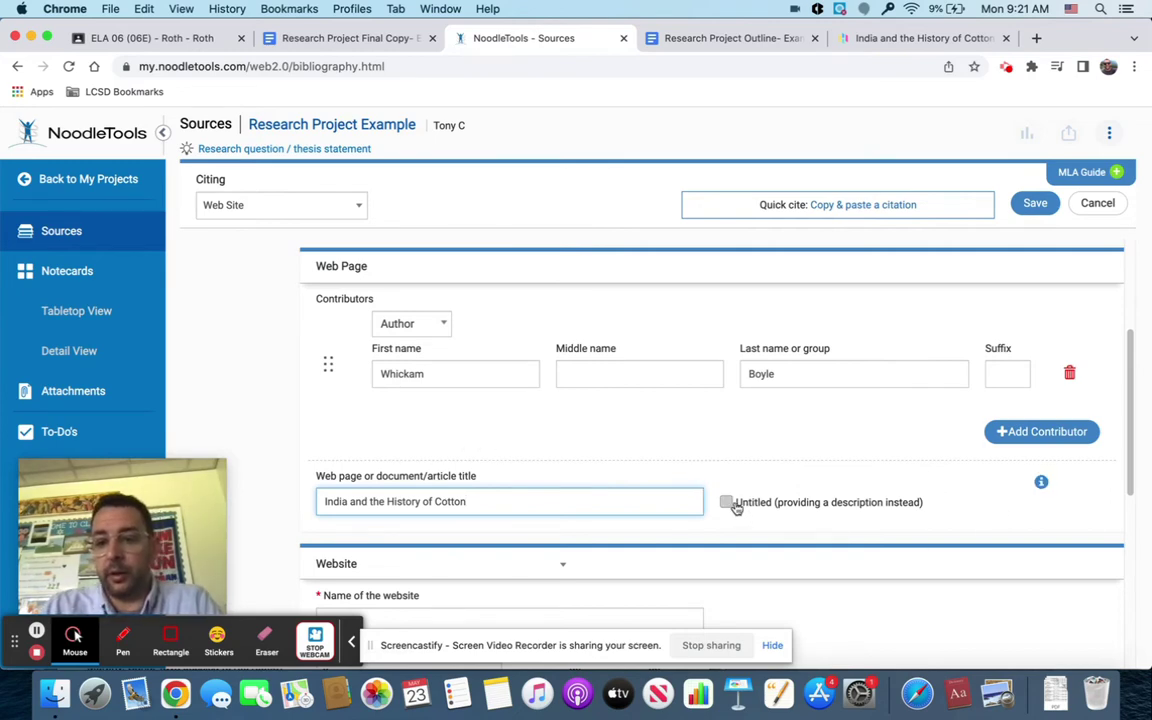
pyautogui.scroll(-5, 734, 500)
pyautogui.click(467, 397)
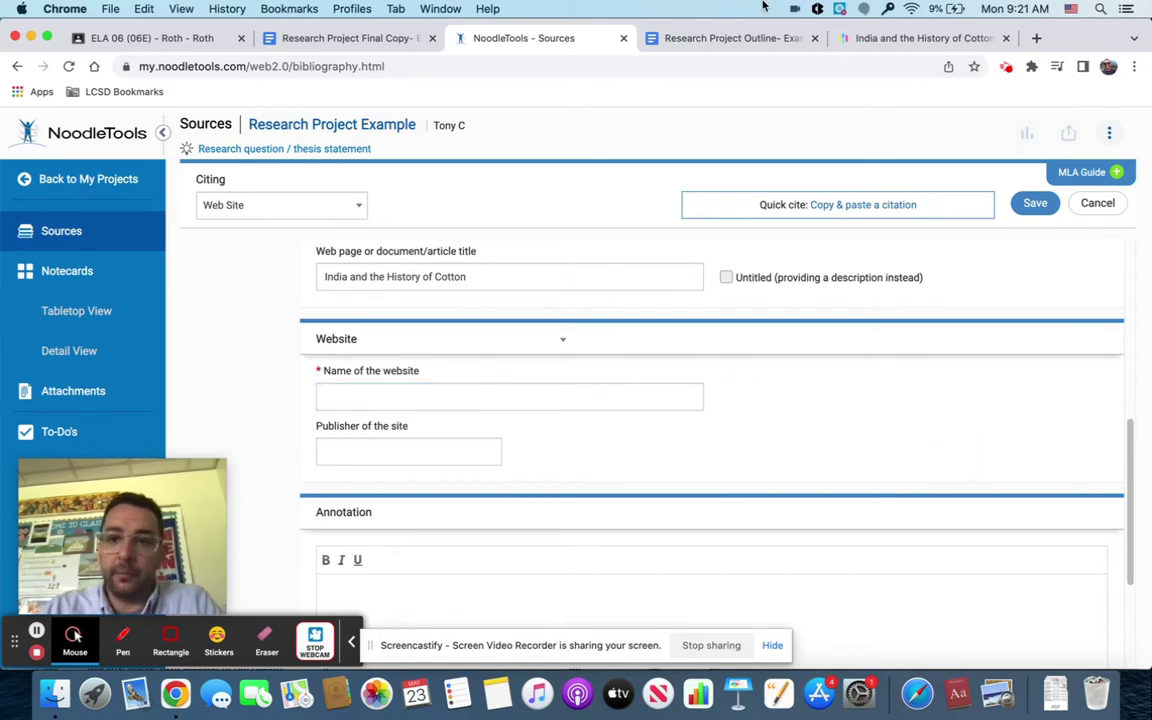
# - Enter Hand Eye Magazine as the name of the website
pyautogui.click(880, 38)
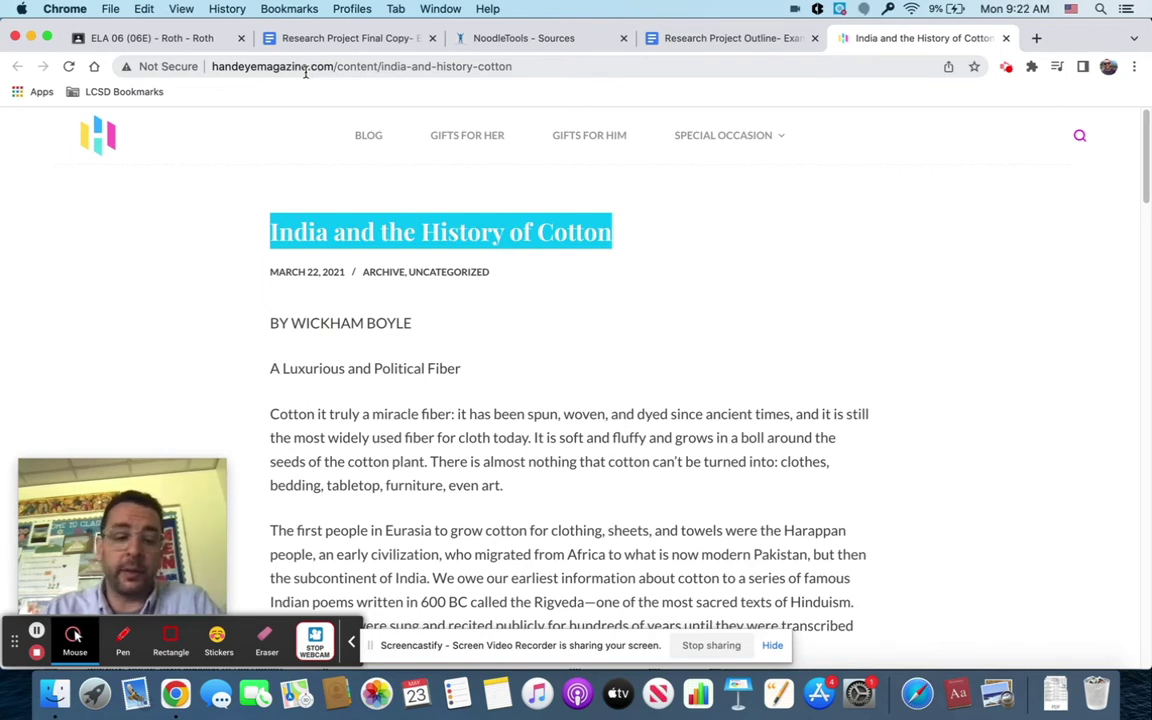
pyautogui.click(462, 42)
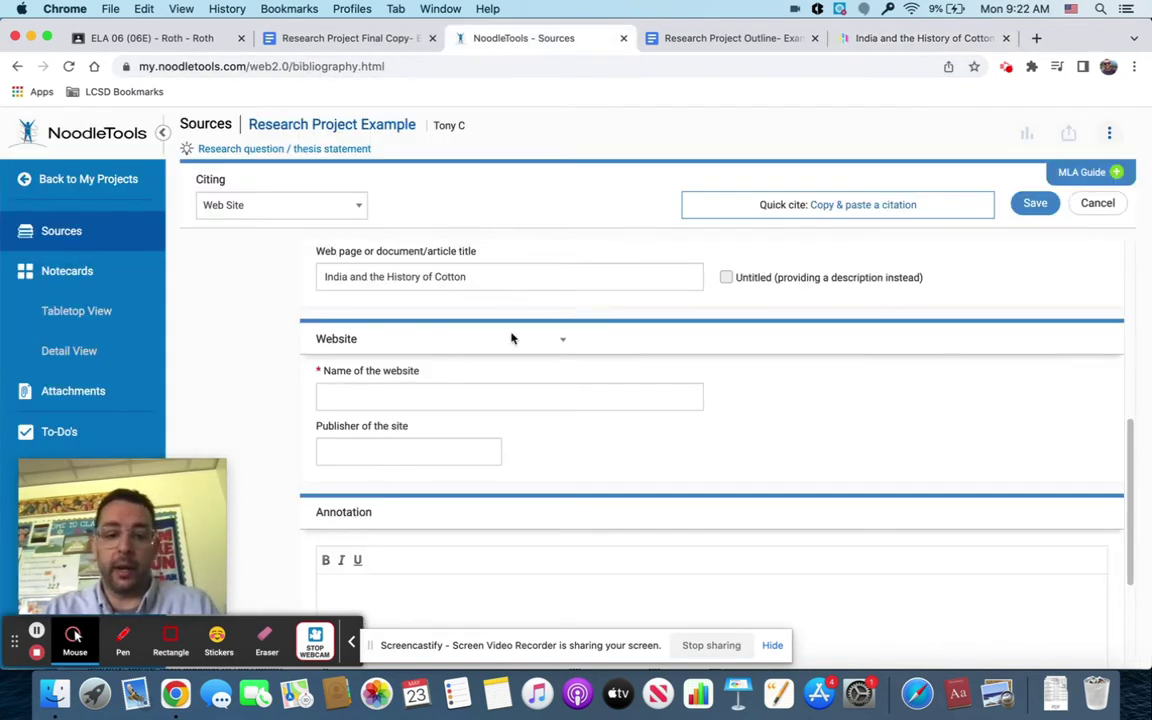
pyautogui.click(430, 396)
pyautogui.write('h')
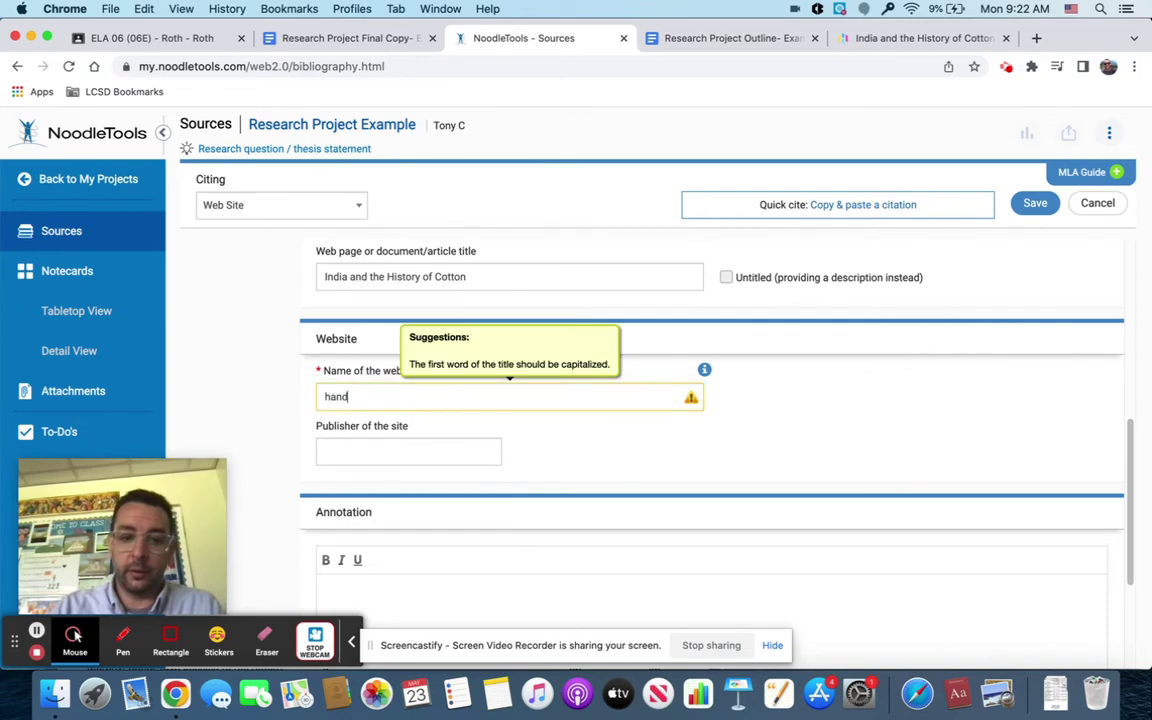
pyautogui.press('BackSpace')
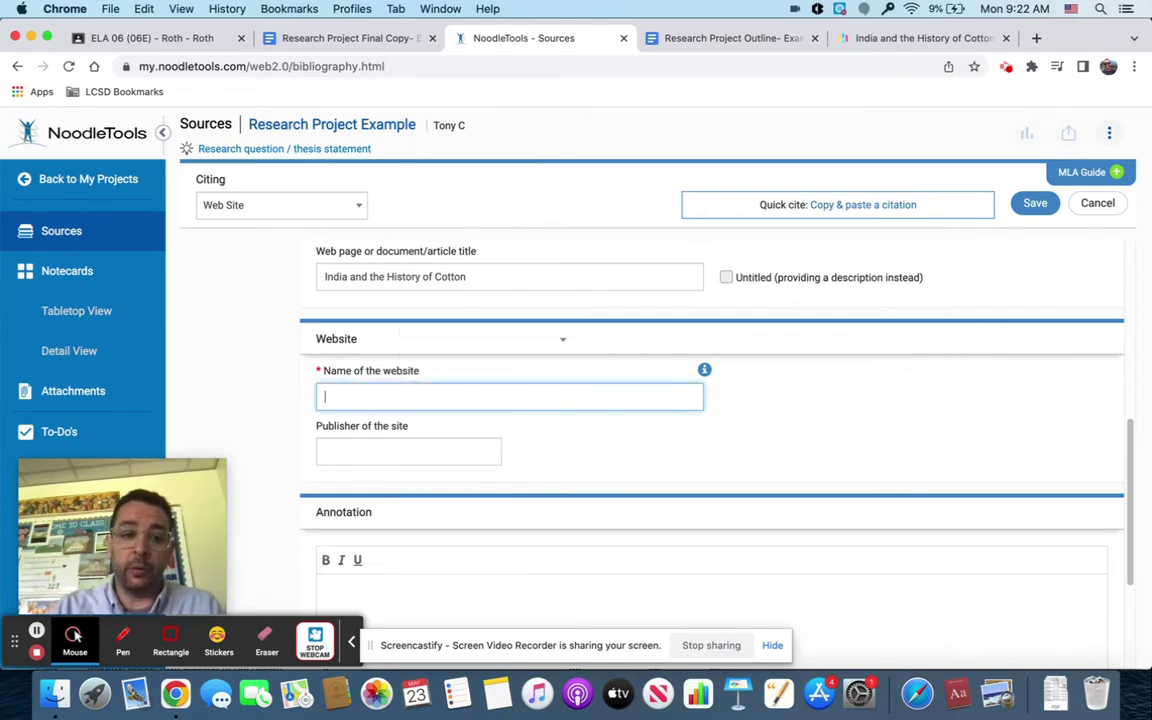
pyautogui.write('Hand')
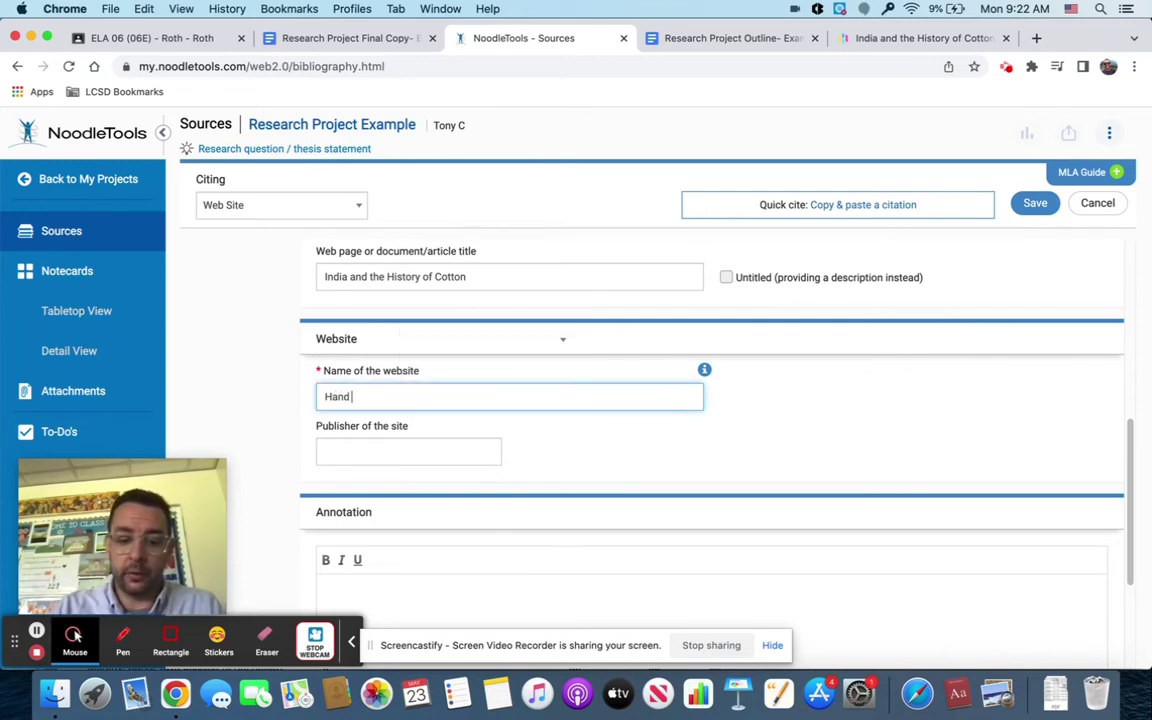
pyautogui.write(' Eye Magazi')
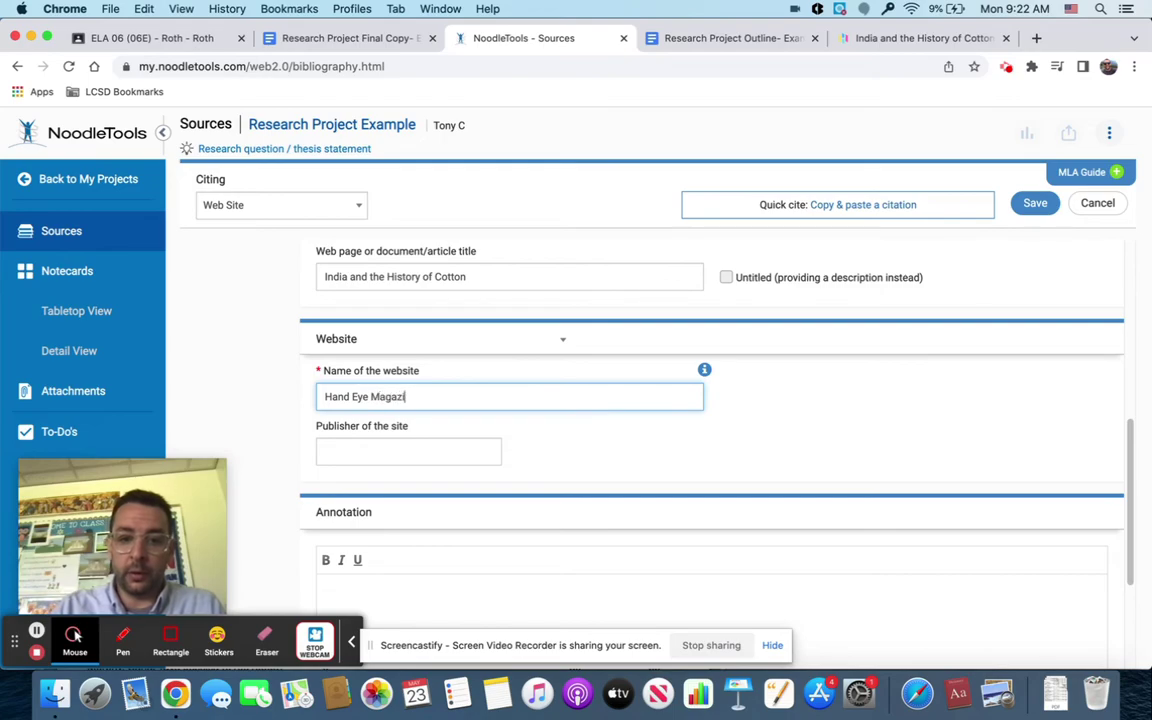
pyautogui.write('ne')
# - Scroll through the cotton article to check its details, then return to the citation form
pyautogui.click(918, 38)
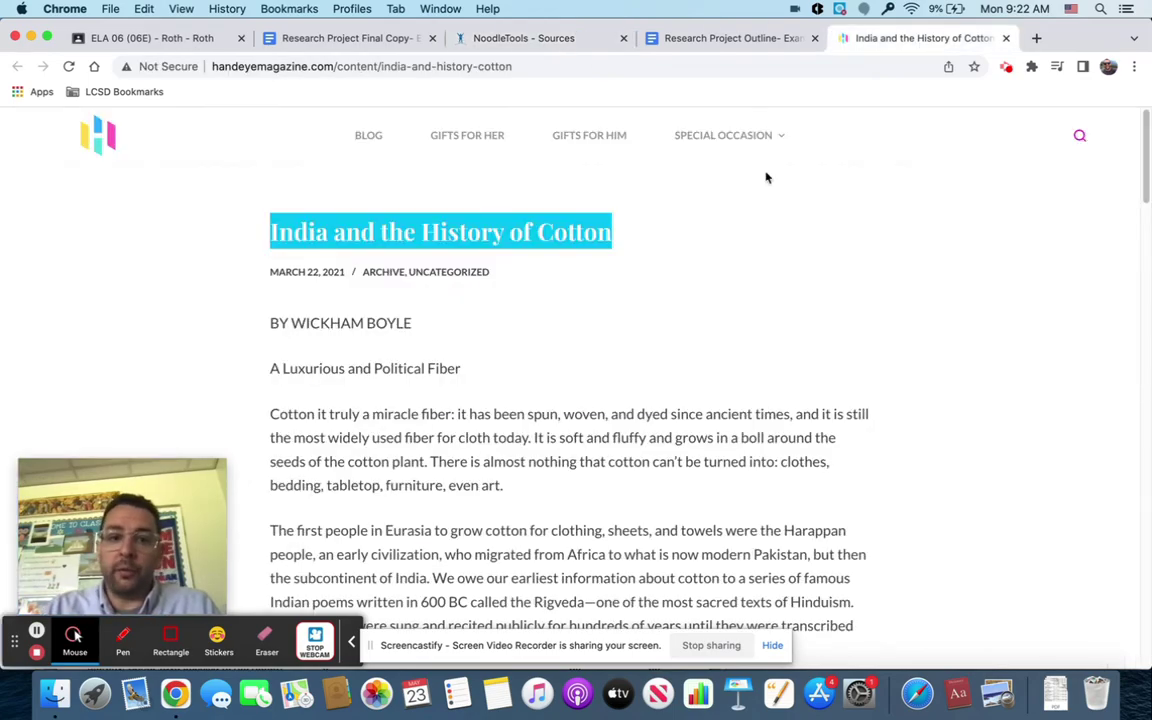
pyautogui.scroll(-20, 545, 397)
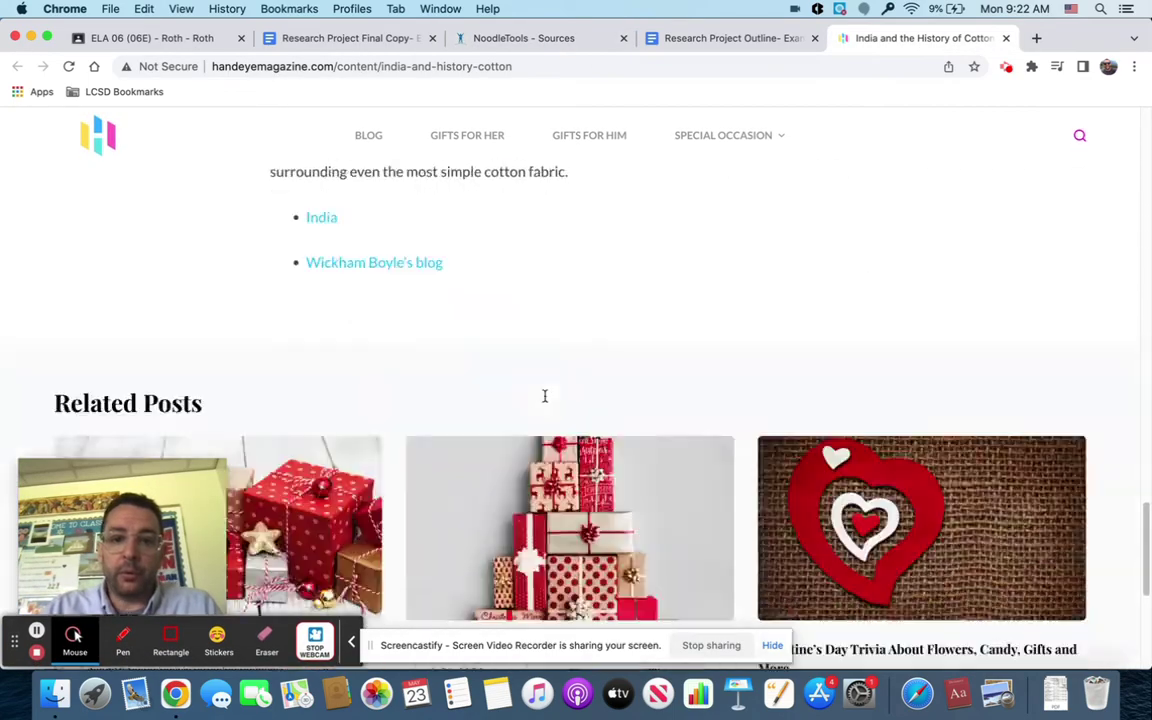
pyautogui.scroll(-4, 545, 397)
pyautogui.scroll(6, 545, 400)
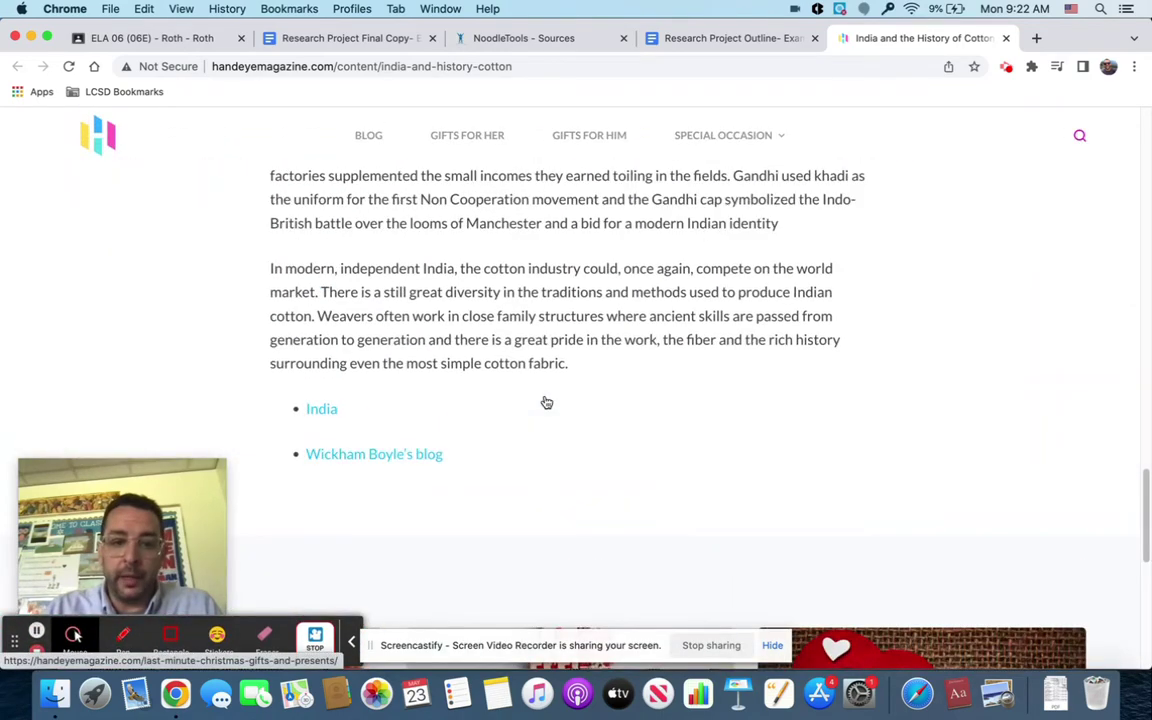
pyautogui.scroll(-6, 546, 402)
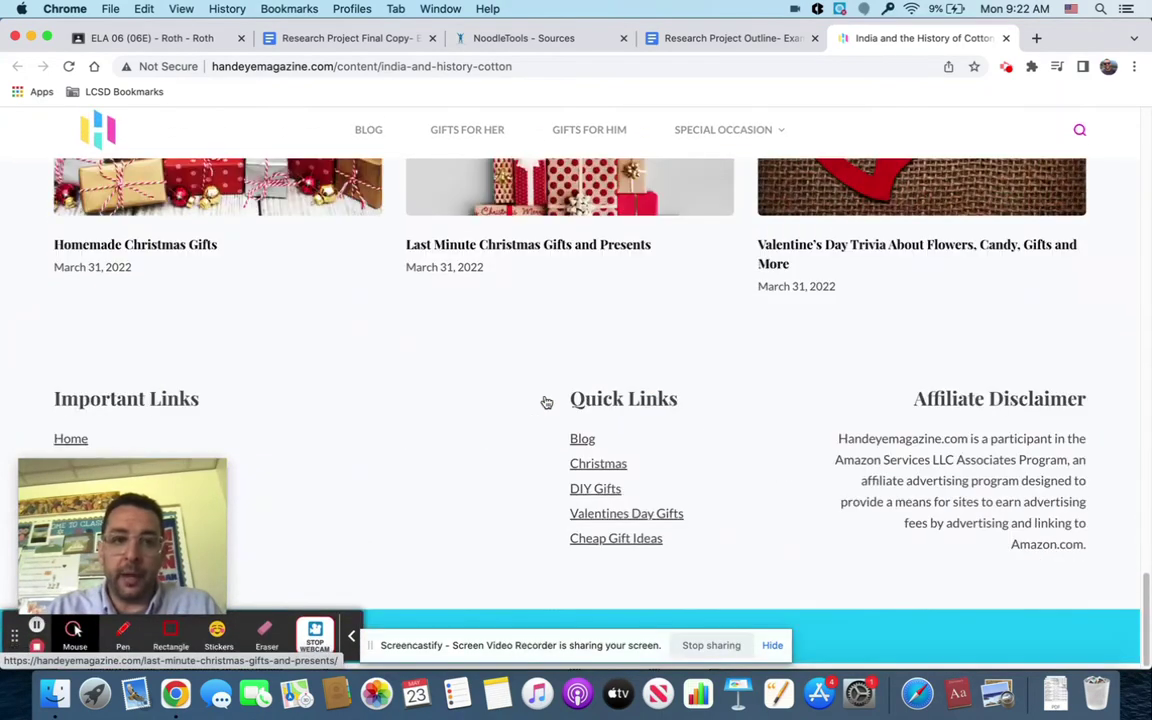
pyautogui.moveTo(194, 473)
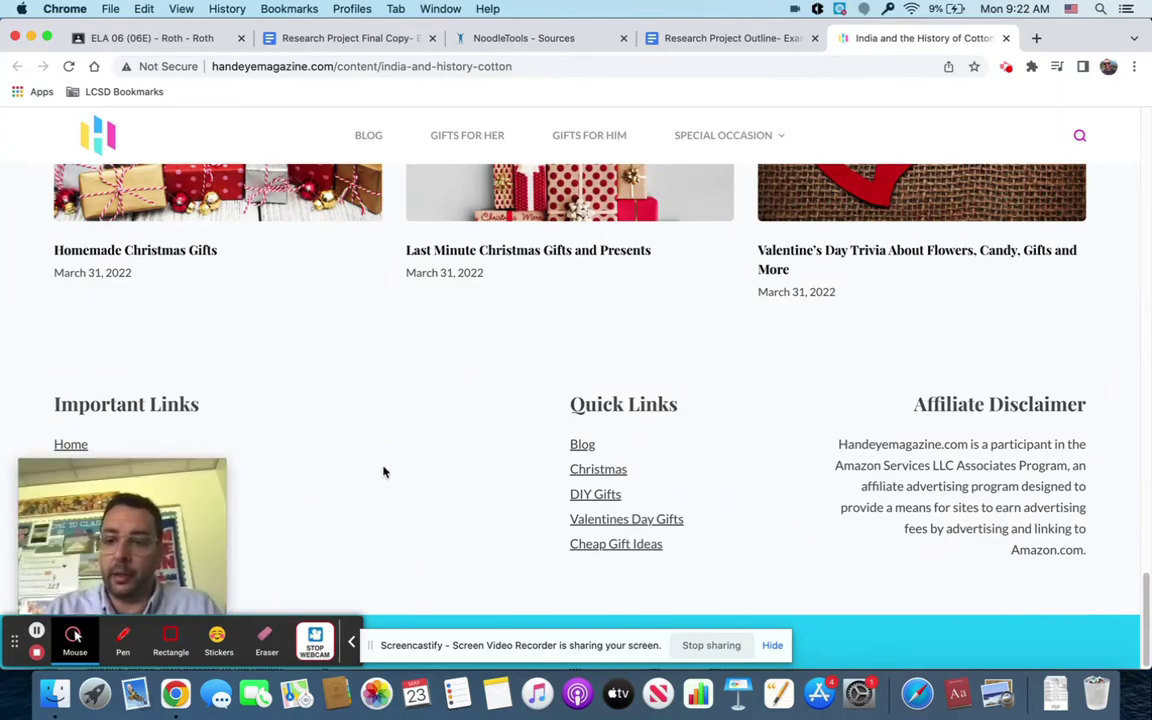
pyautogui.scroll(15, 383, 471)
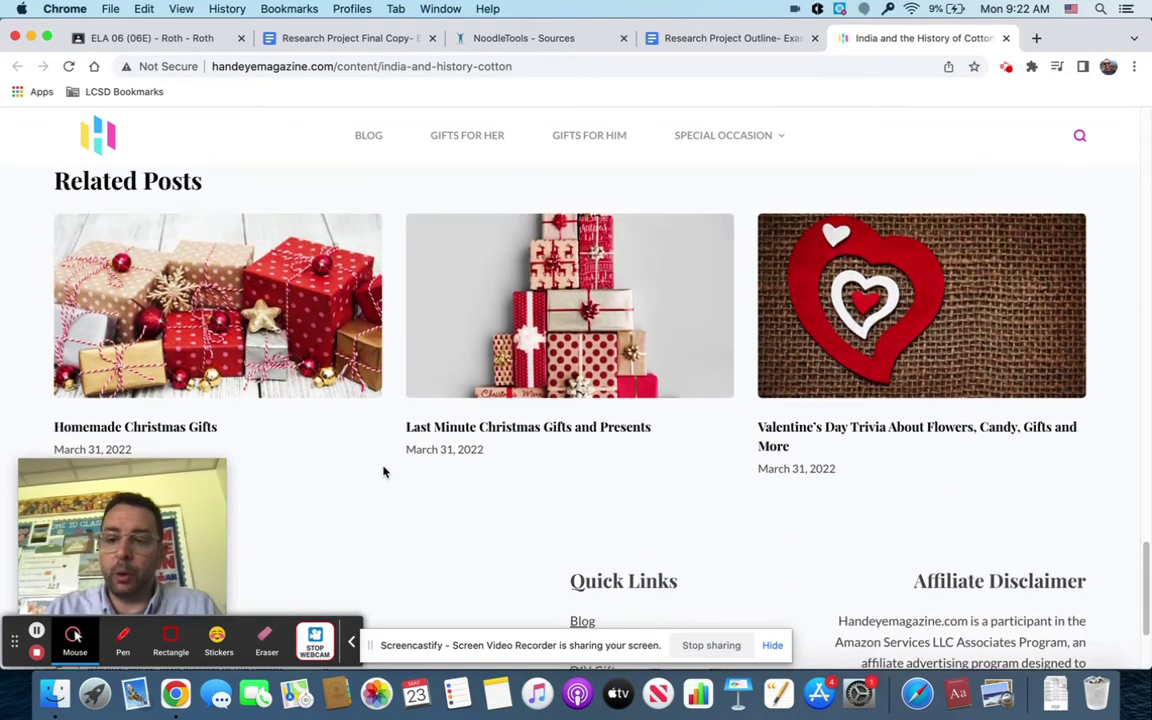
pyautogui.scroll(10, 386, 534)
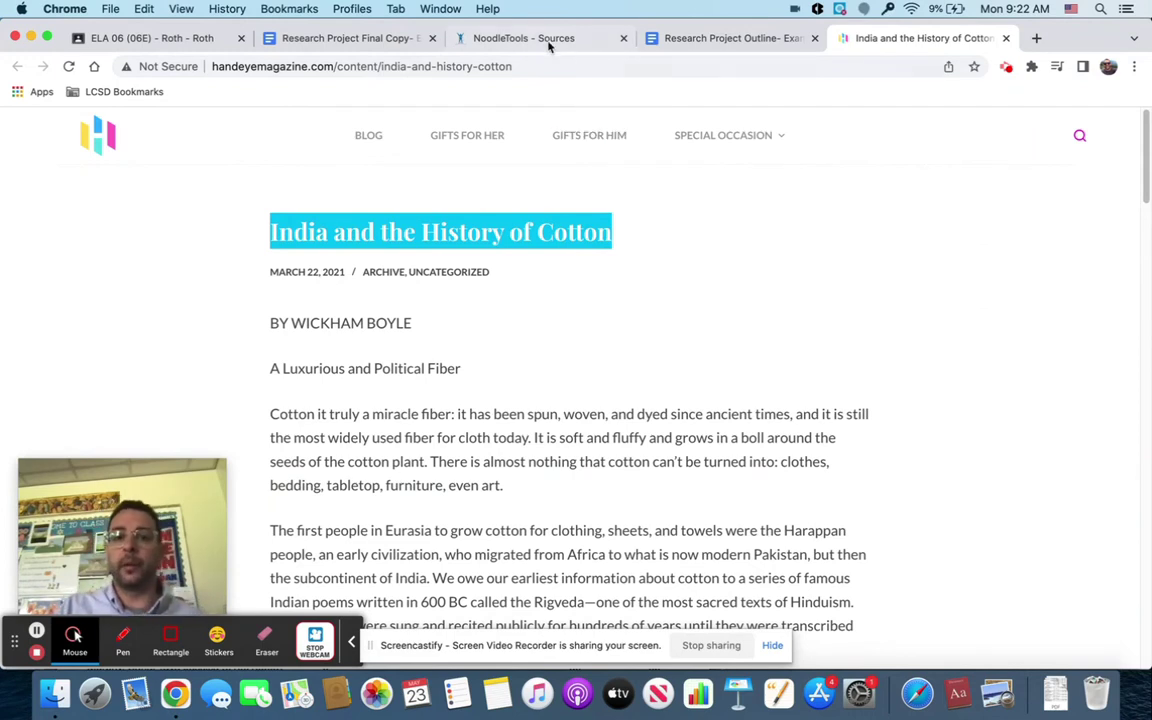
pyautogui.click(490, 38)
# - Enter Hand Eye Magazine as the site's publisher and save the Boyle website citation
pyautogui.click(375, 457)
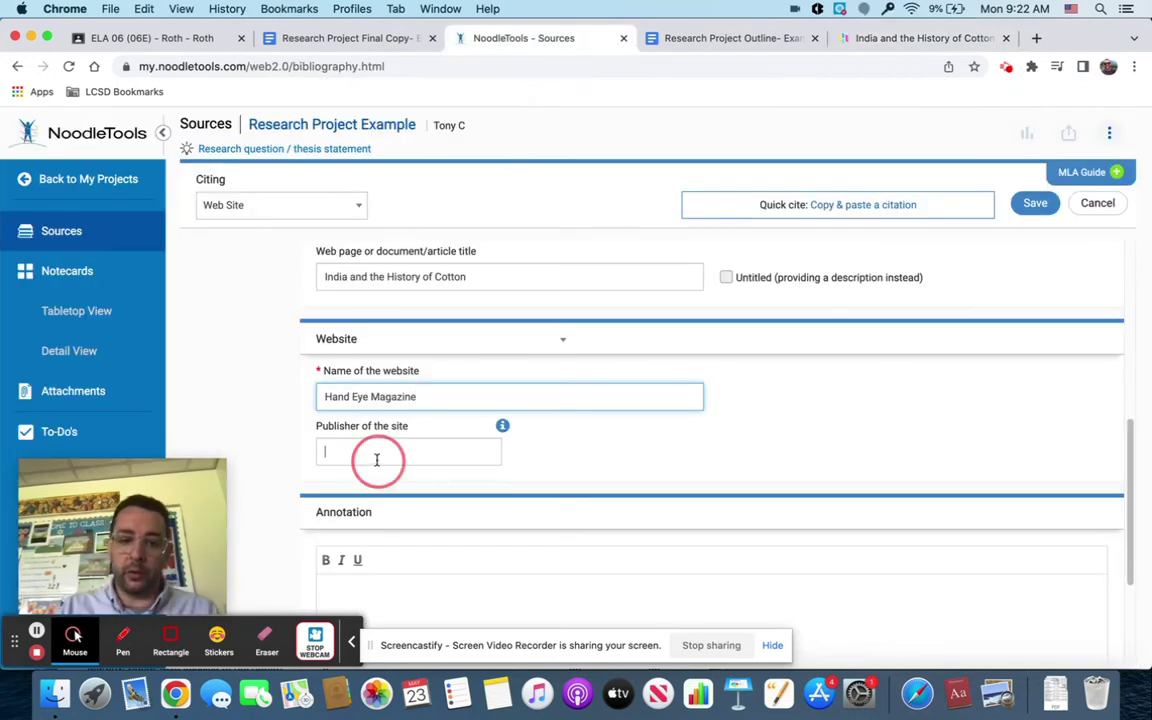
pyautogui.write('Hand Eye Magazine')
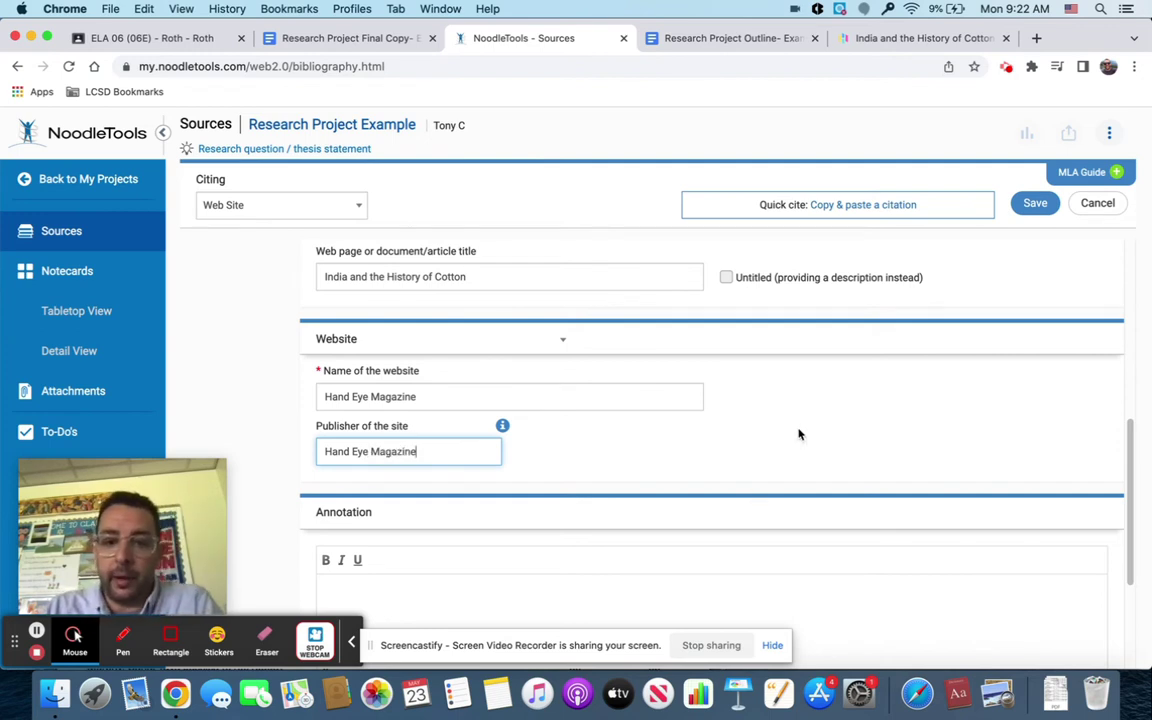
pyautogui.scroll(-2, 976, 411)
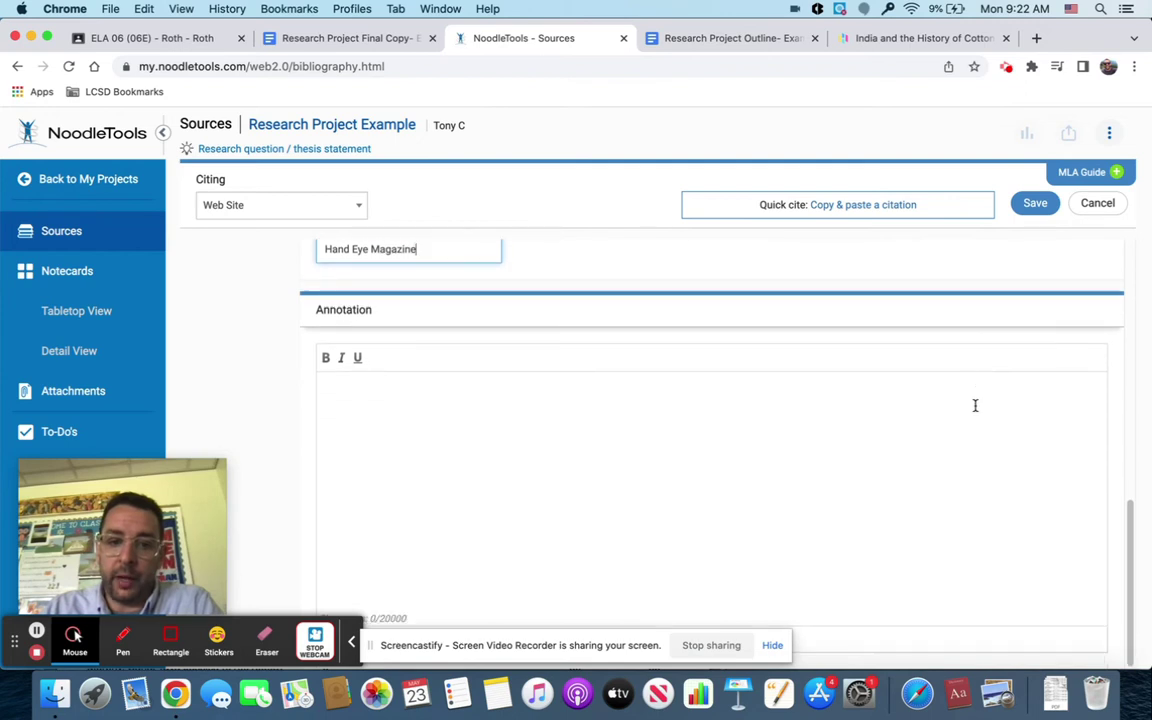
pyautogui.scroll(5, 976, 411)
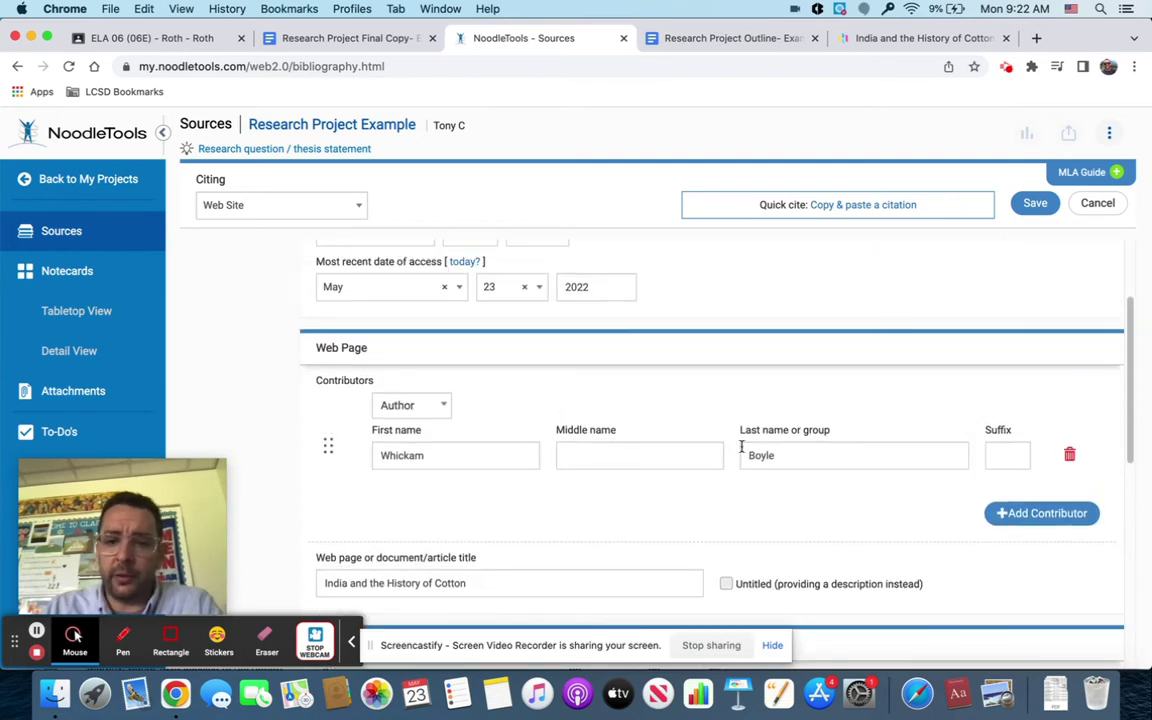
pyautogui.click(1040, 205)
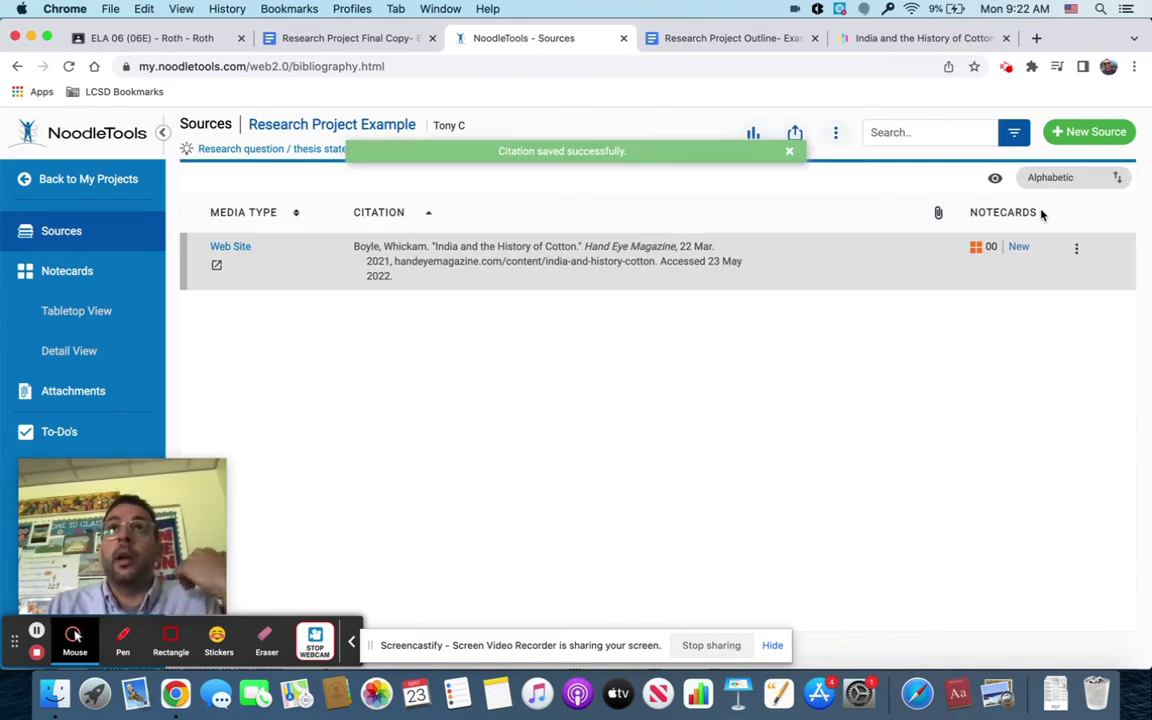
pyautogui.click(355, 40)
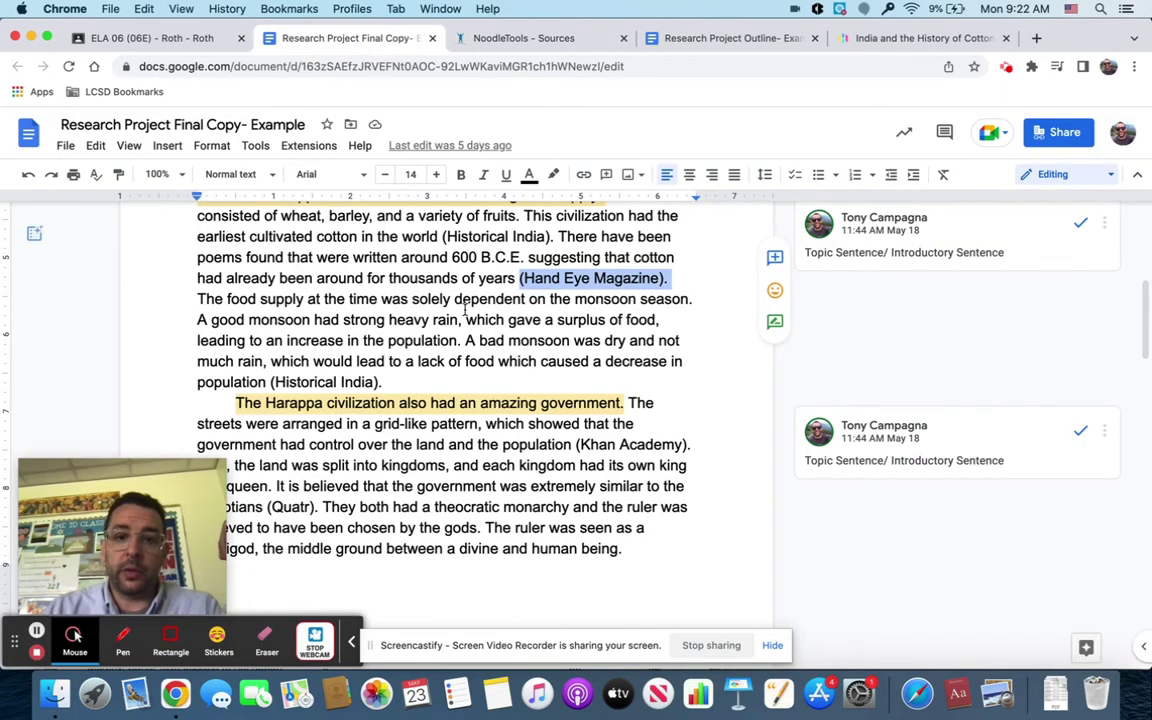
pyautogui.scroll(-2, 465, 310)
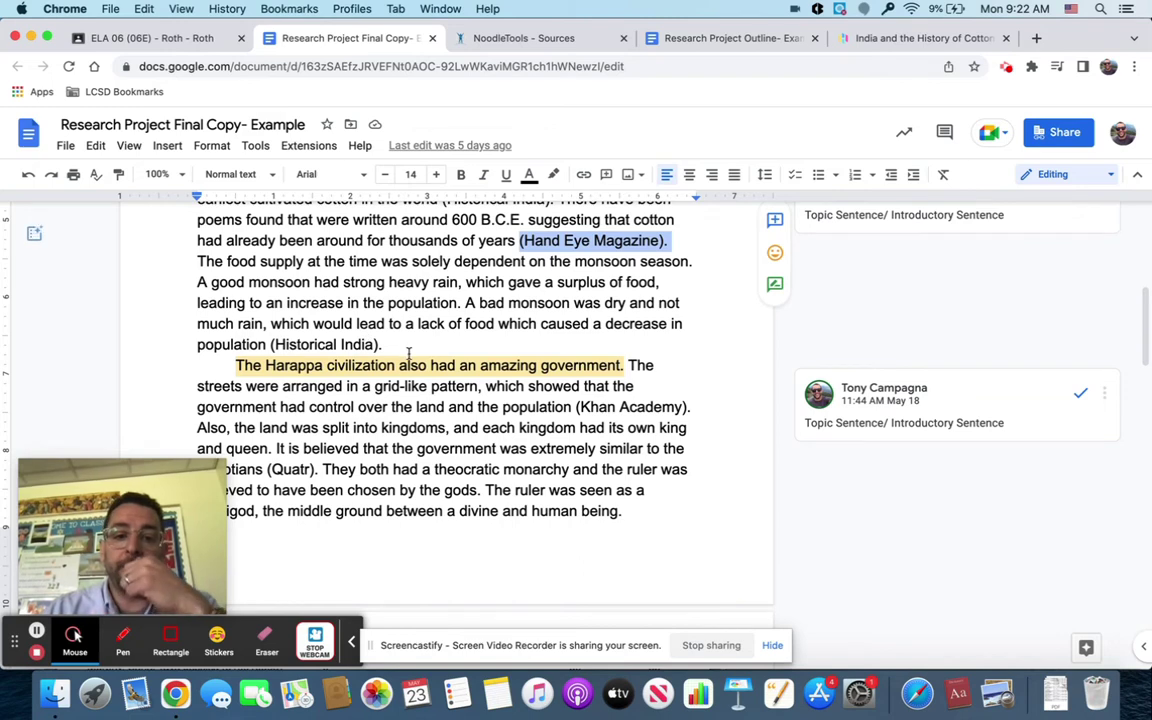
pyautogui.moveTo(392, 344); pyautogui.dragTo(264, 345)
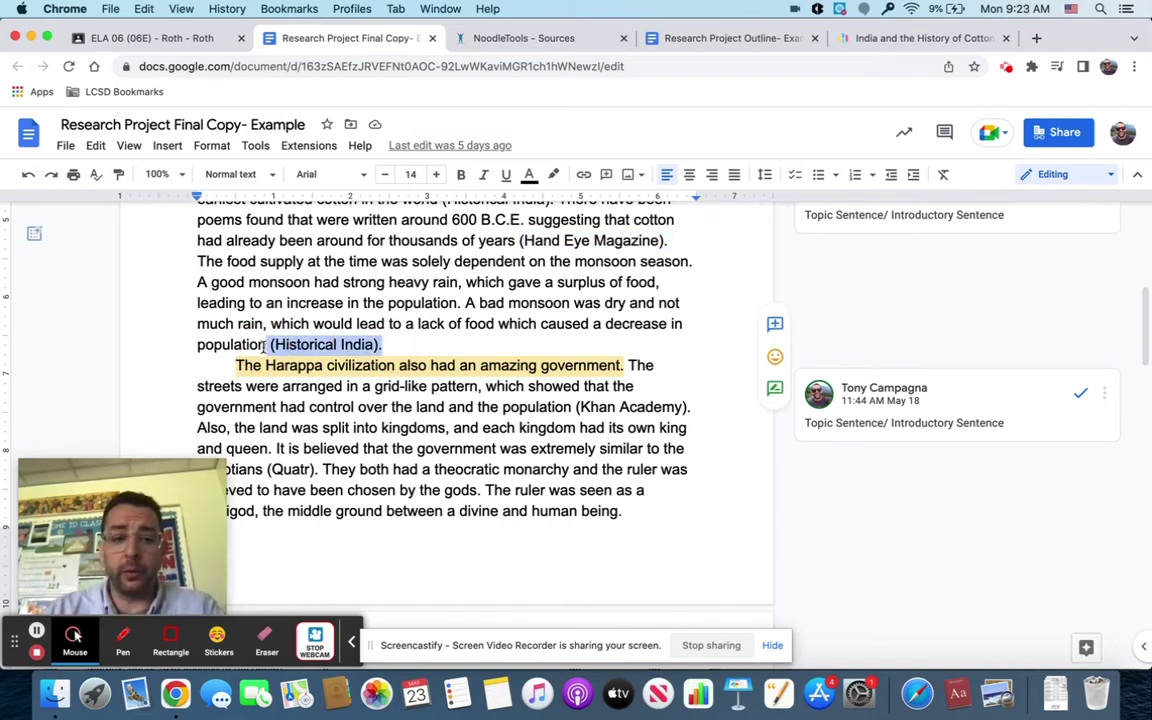
pyautogui.scroll(-5, 444, 427)
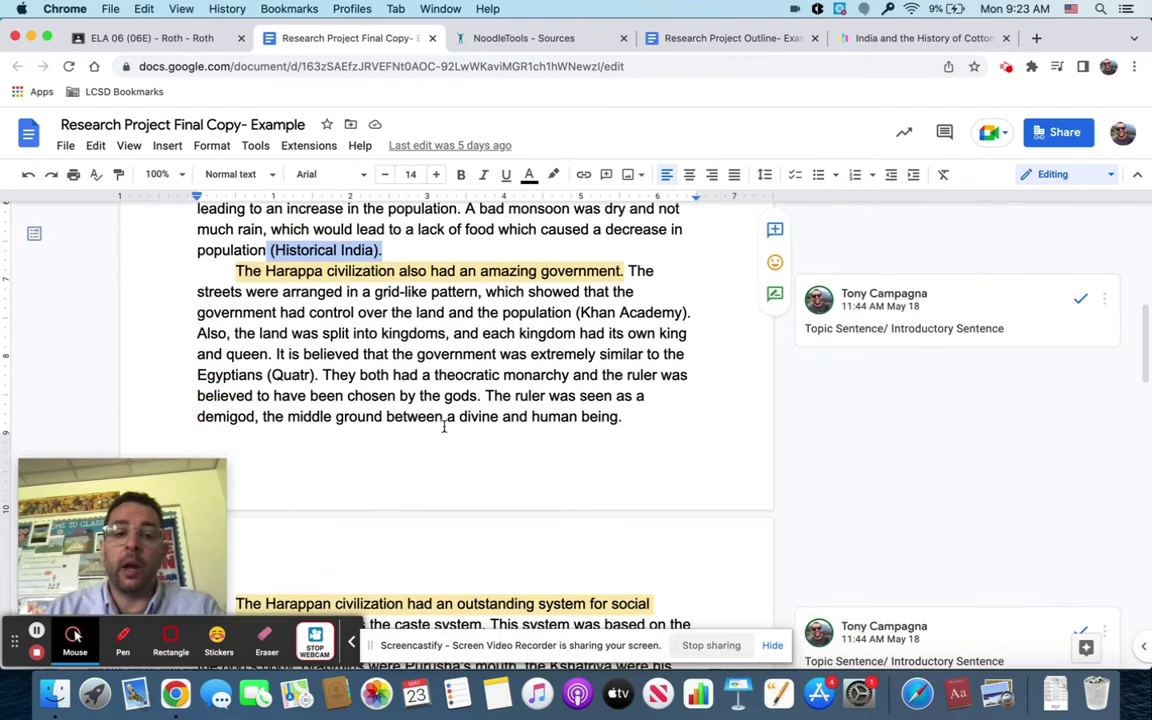
pyautogui.scroll(-3, 444, 427)
pyautogui.scroll(-4, 444, 427)
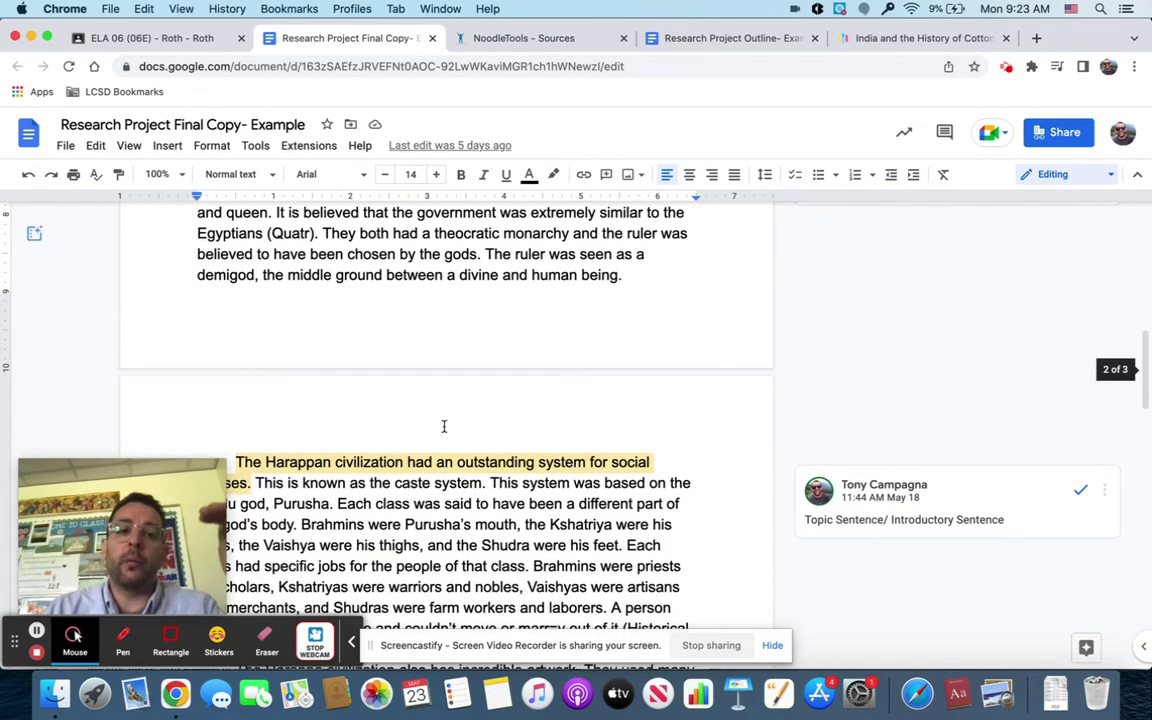
pyautogui.scroll(-1, 444, 427)
pyautogui.scroll(-3, 447, 424)
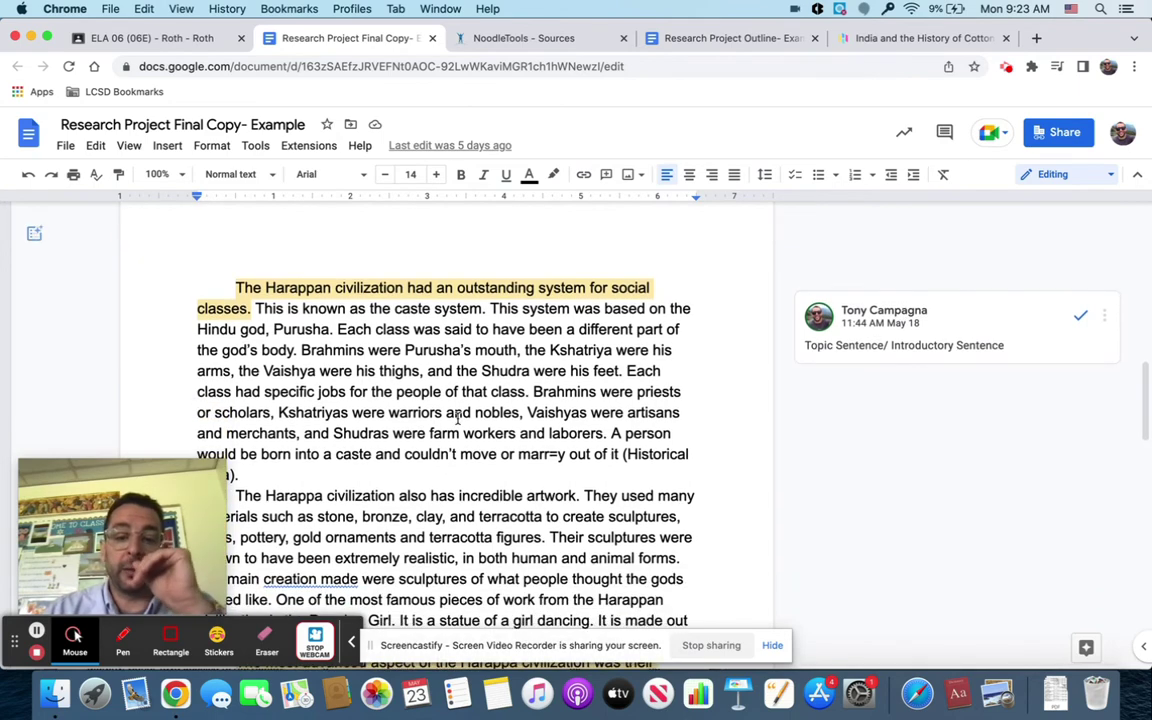
pyautogui.scroll(-2, 451, 423)
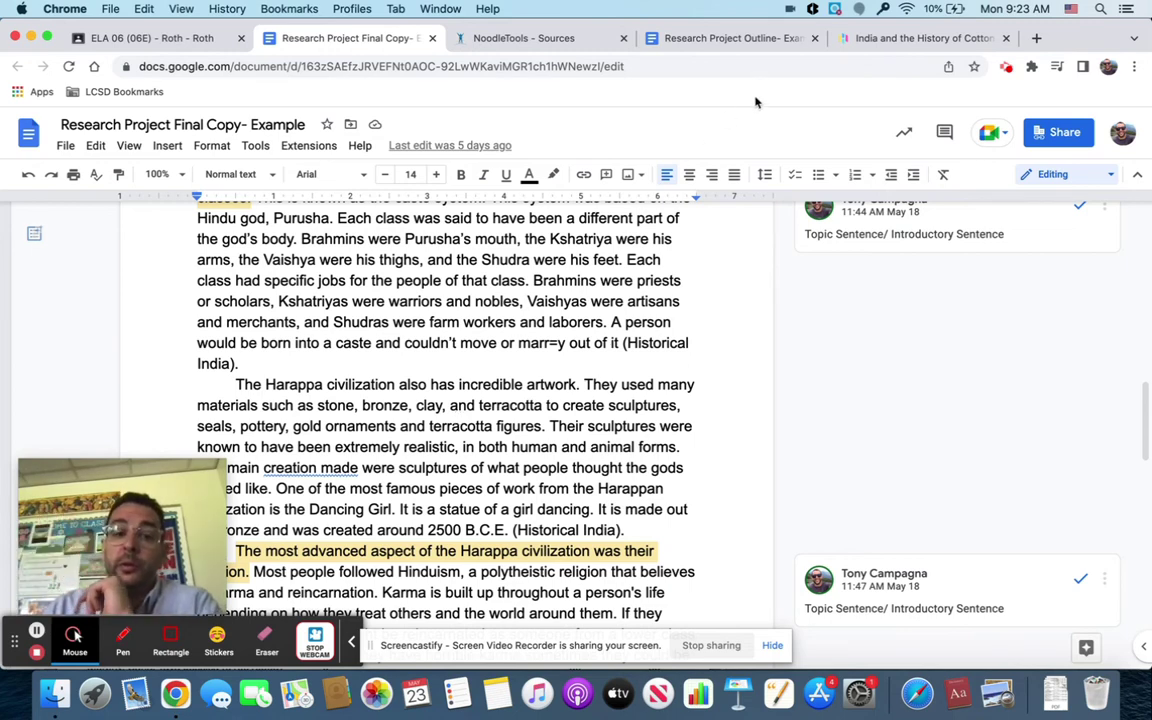
# - From the project's Sources list, create a new Print or in-hand source of type Book
pyautogui.click(526, 40)
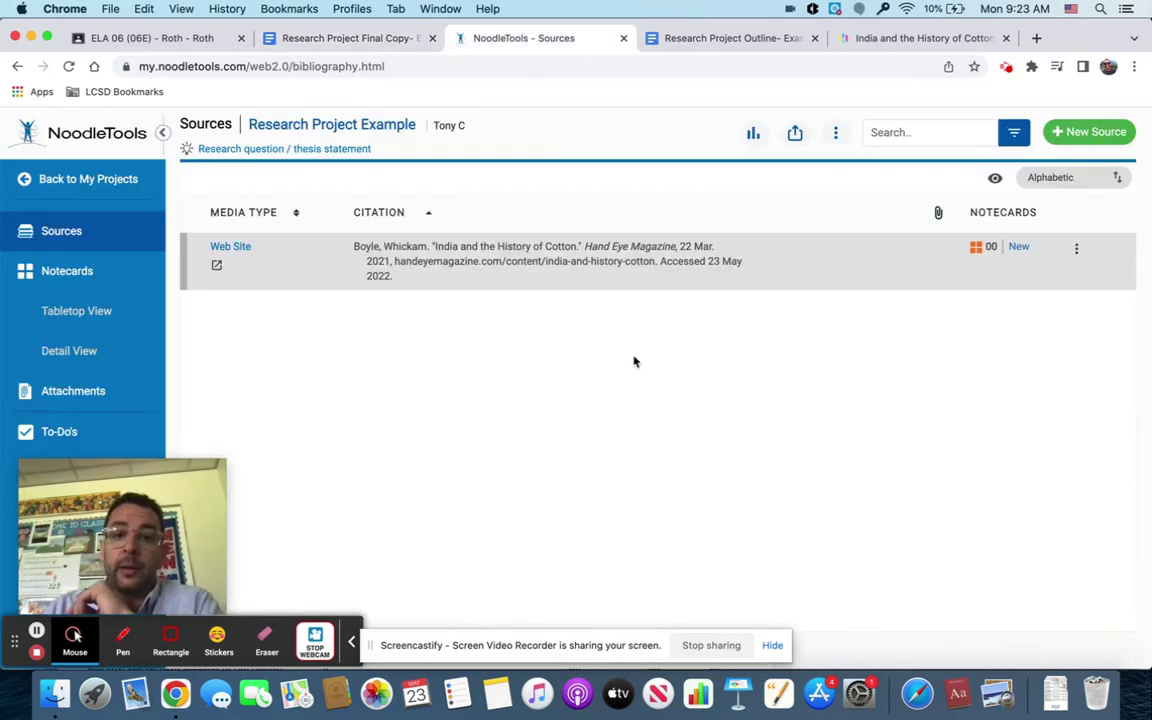
pyautogui.click(1100, 133)
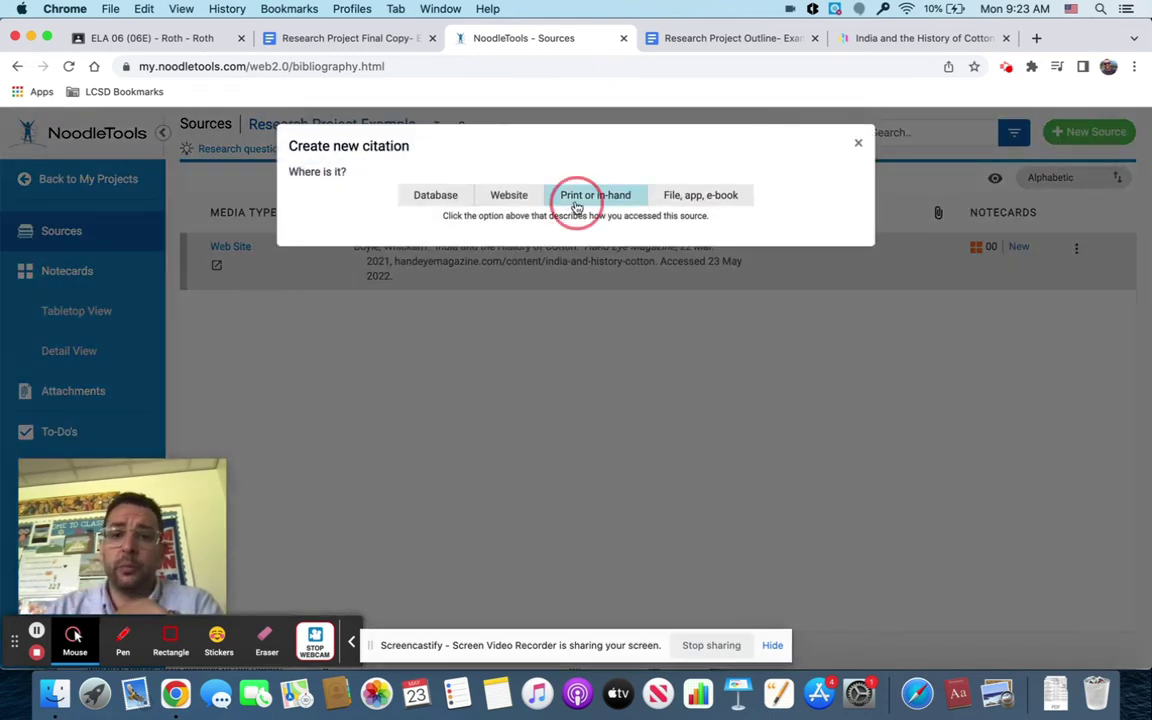
pyautogui.click(577, 196)
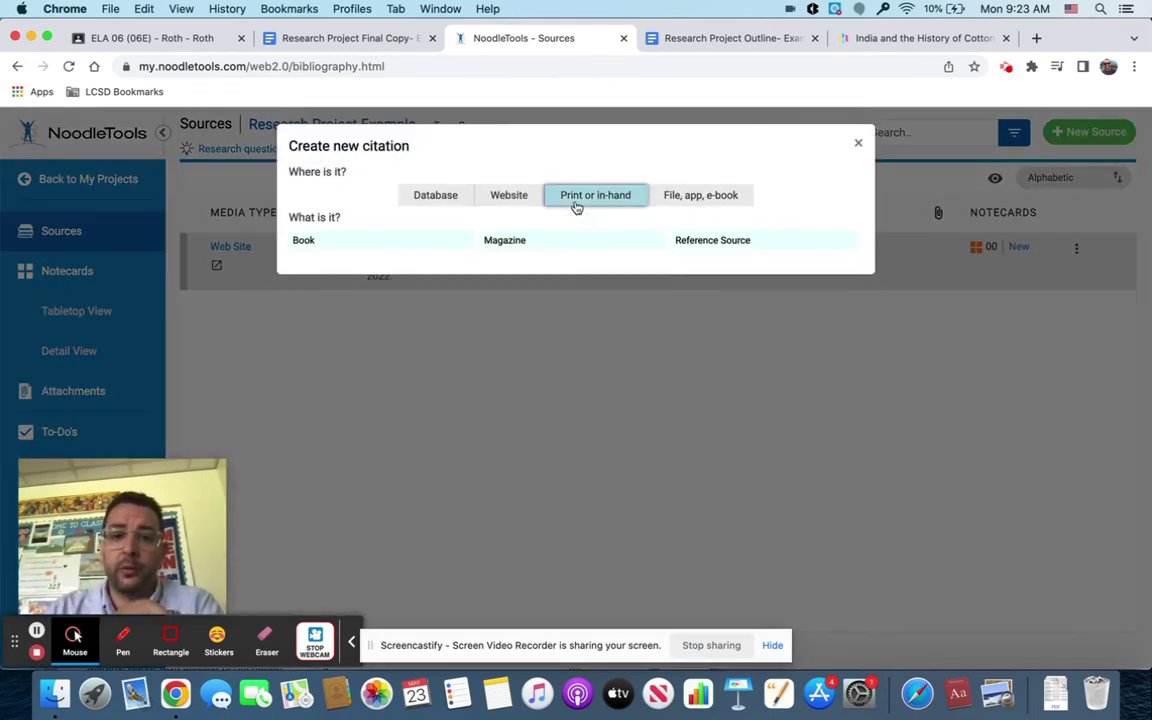
pyautogui.click(396, 244)
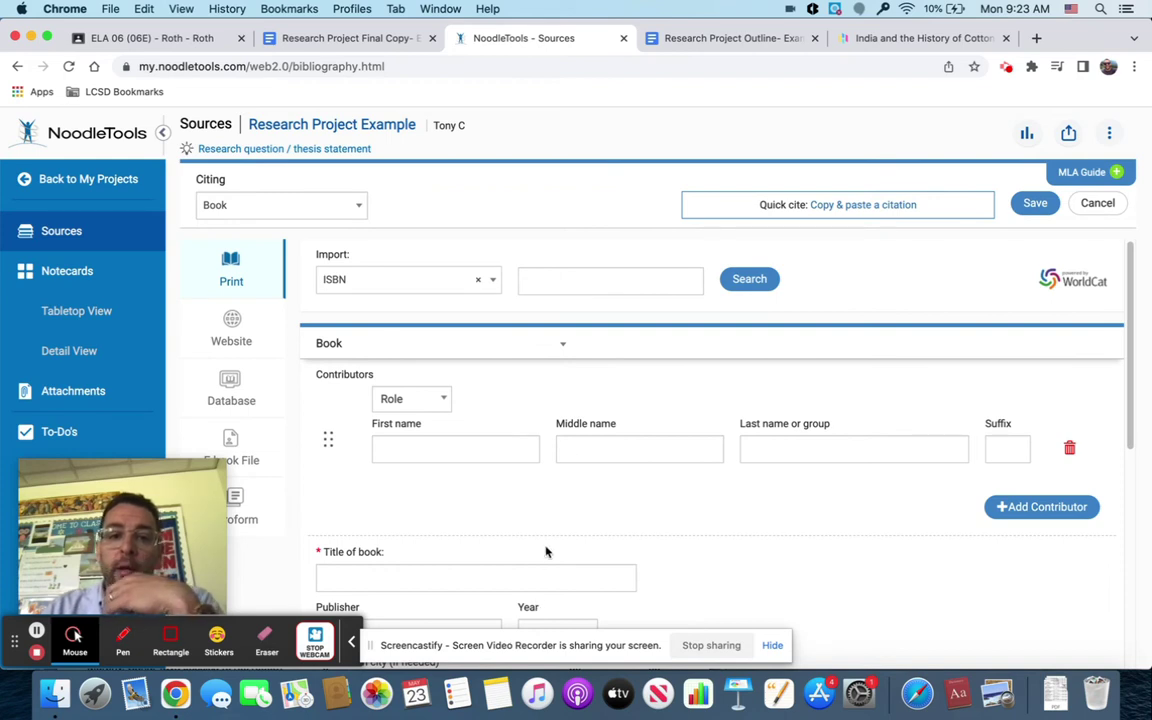
pyautogui.scroll(-1, 546, 551)
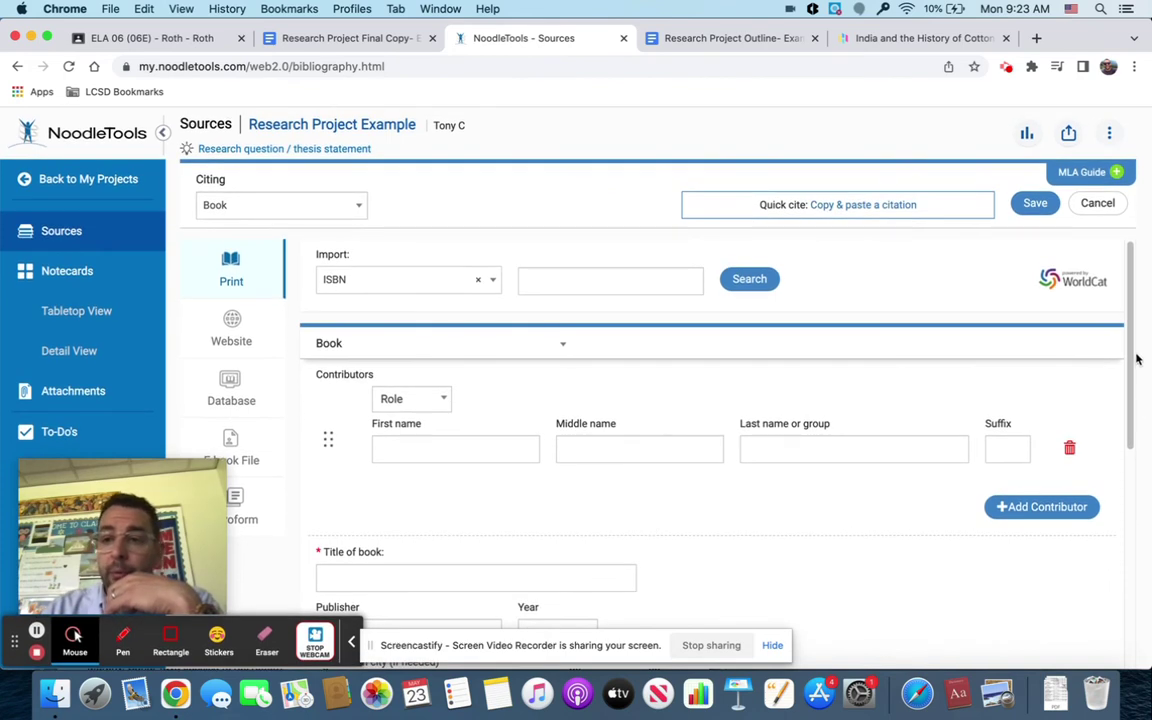
pyautogui.moveTo(1127, 350)
pyautogui.mouseDown()
pyautogui.moveTo(1110, 548)
pyautogui.moveTo(1125, 360)
pyautogui.moveTo(1128, 370)
pyautogui.mouseUp()
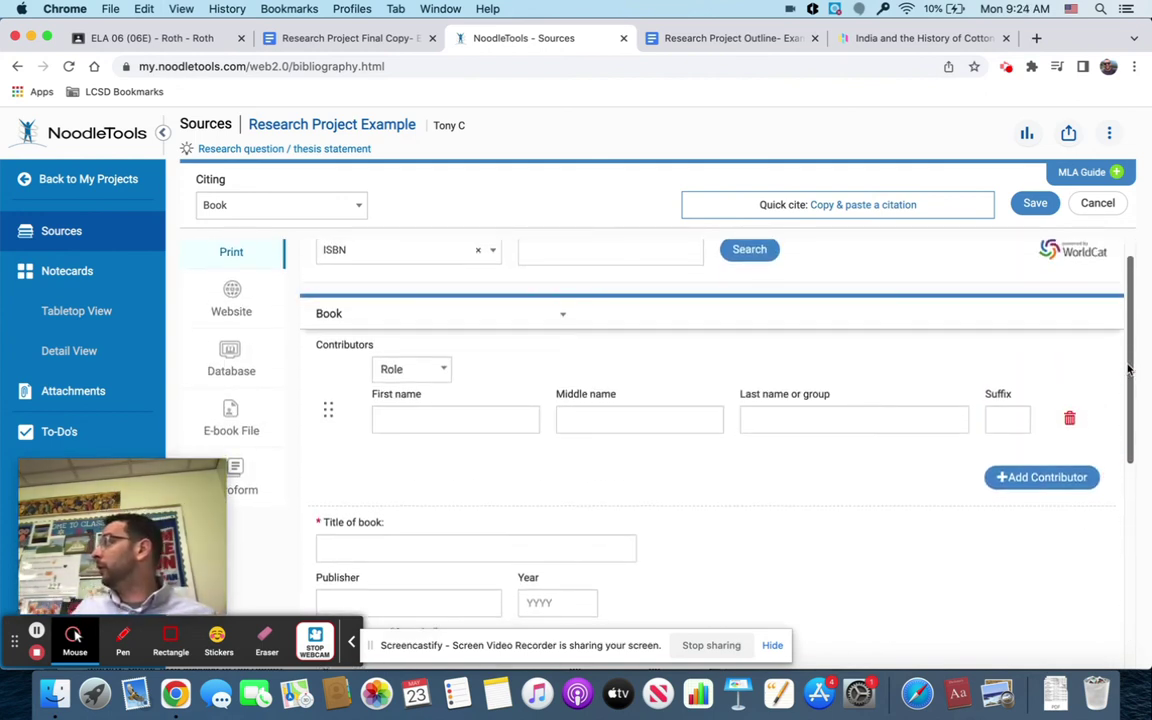